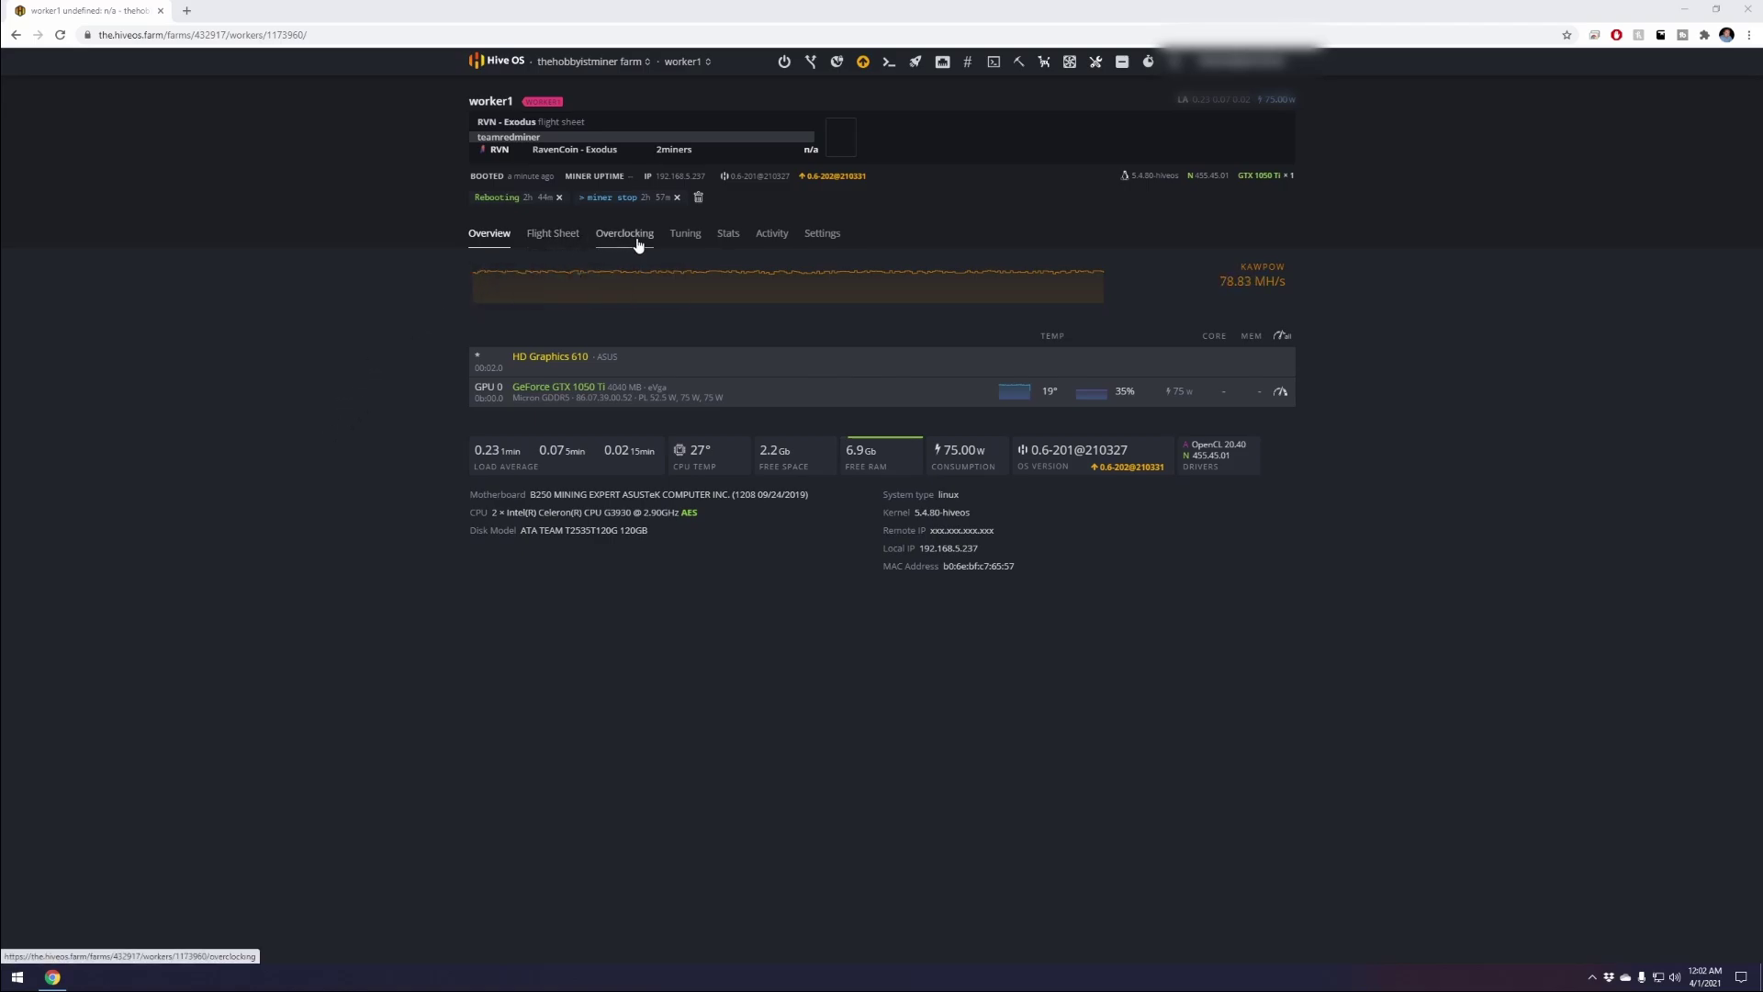
- Show worker1's flight sheets: the active RVN sheet (2miners, teamredminer) and the ETH t-rex sheet
click(552, 241)
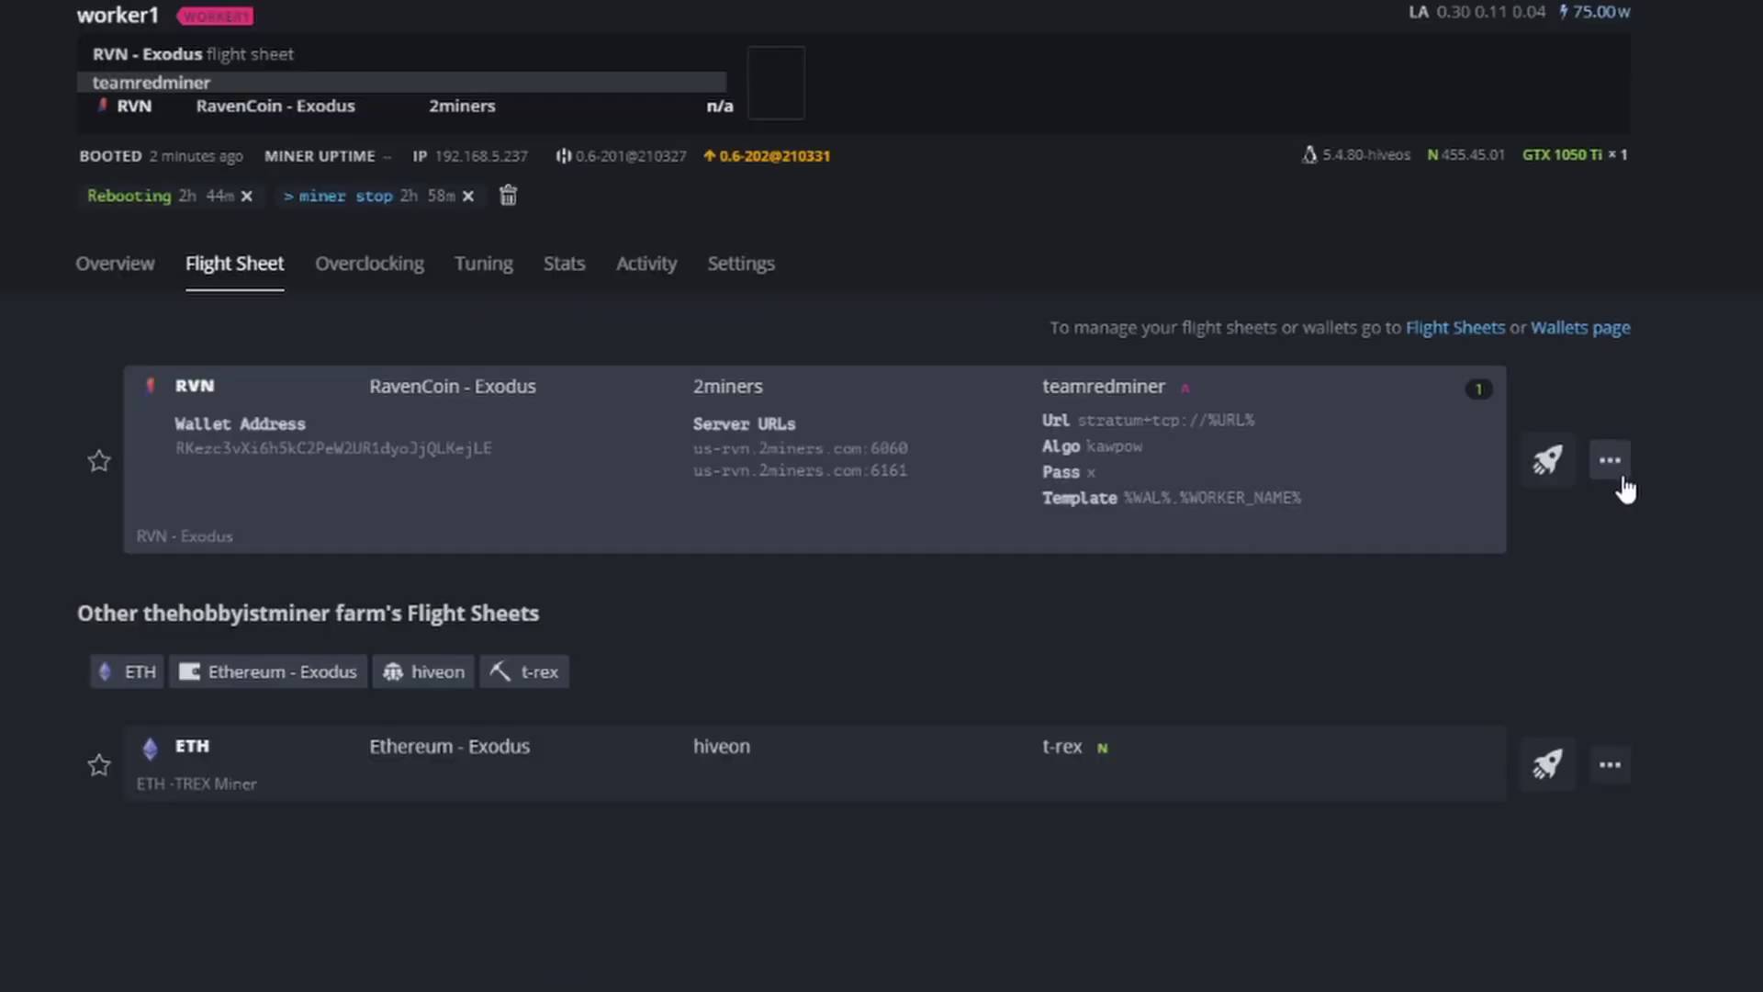
- Edit the RVN - Exodus flight sheet to use T-Rex Miner and update it for all workers
click(1616, 470)
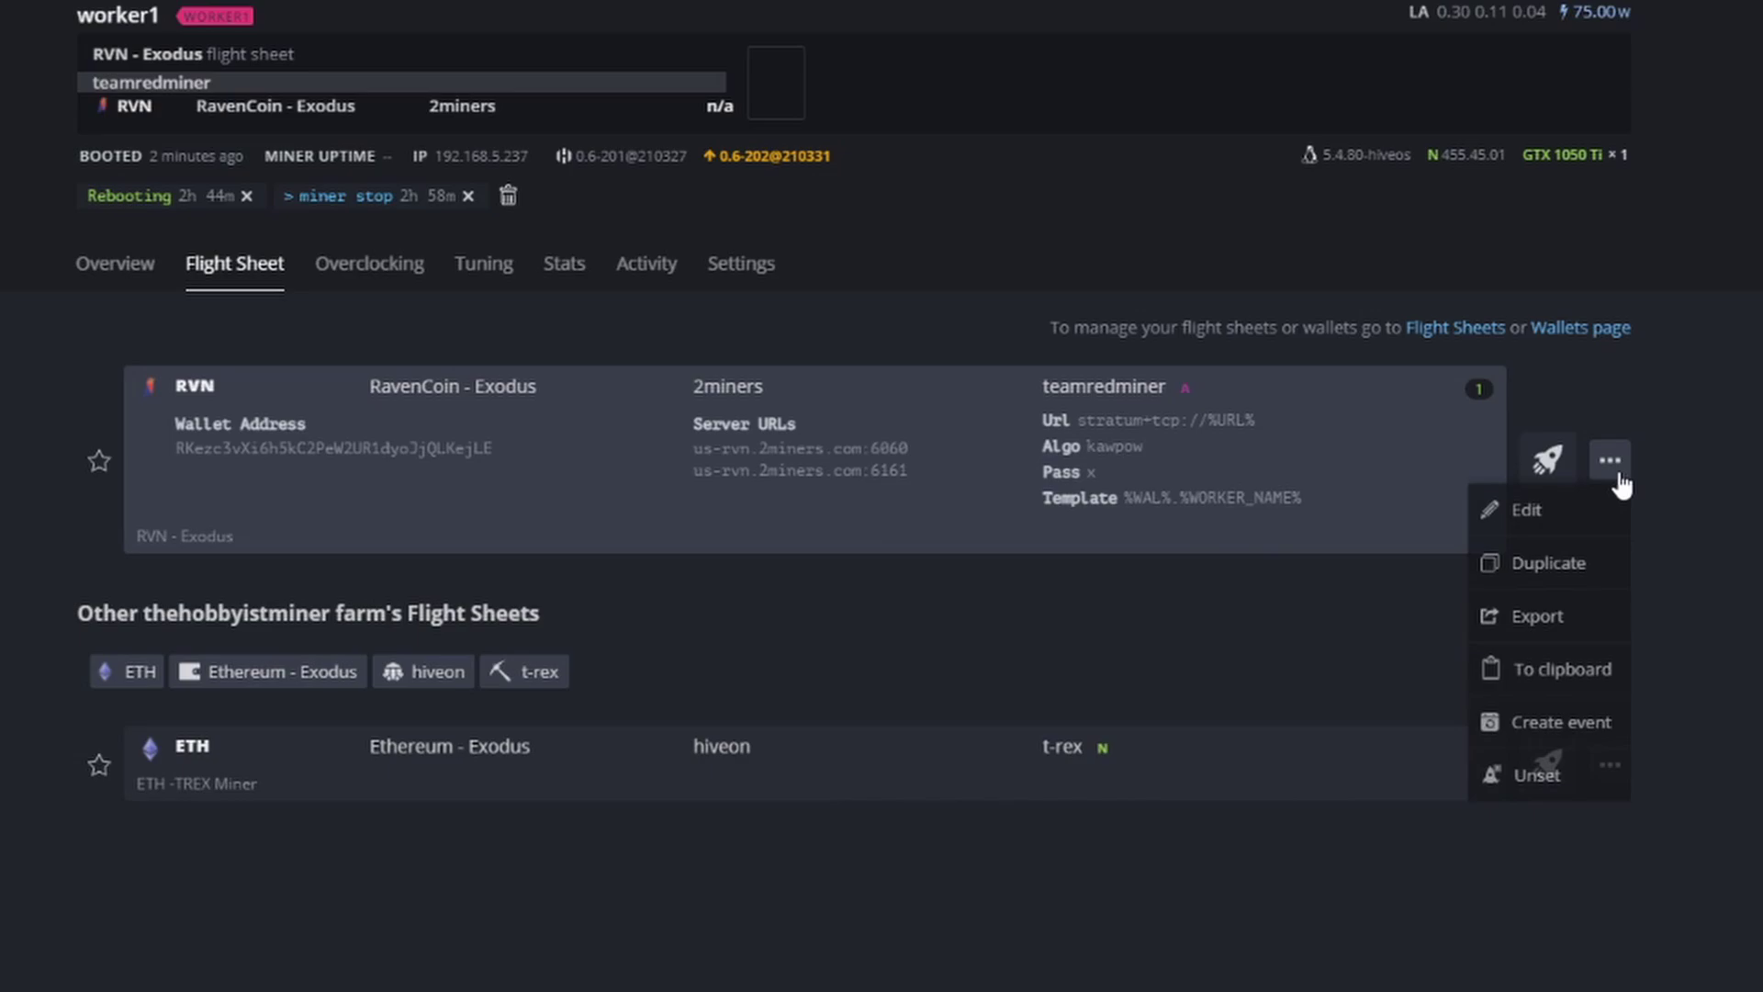
click(1561, 512)
click(1419, 470)
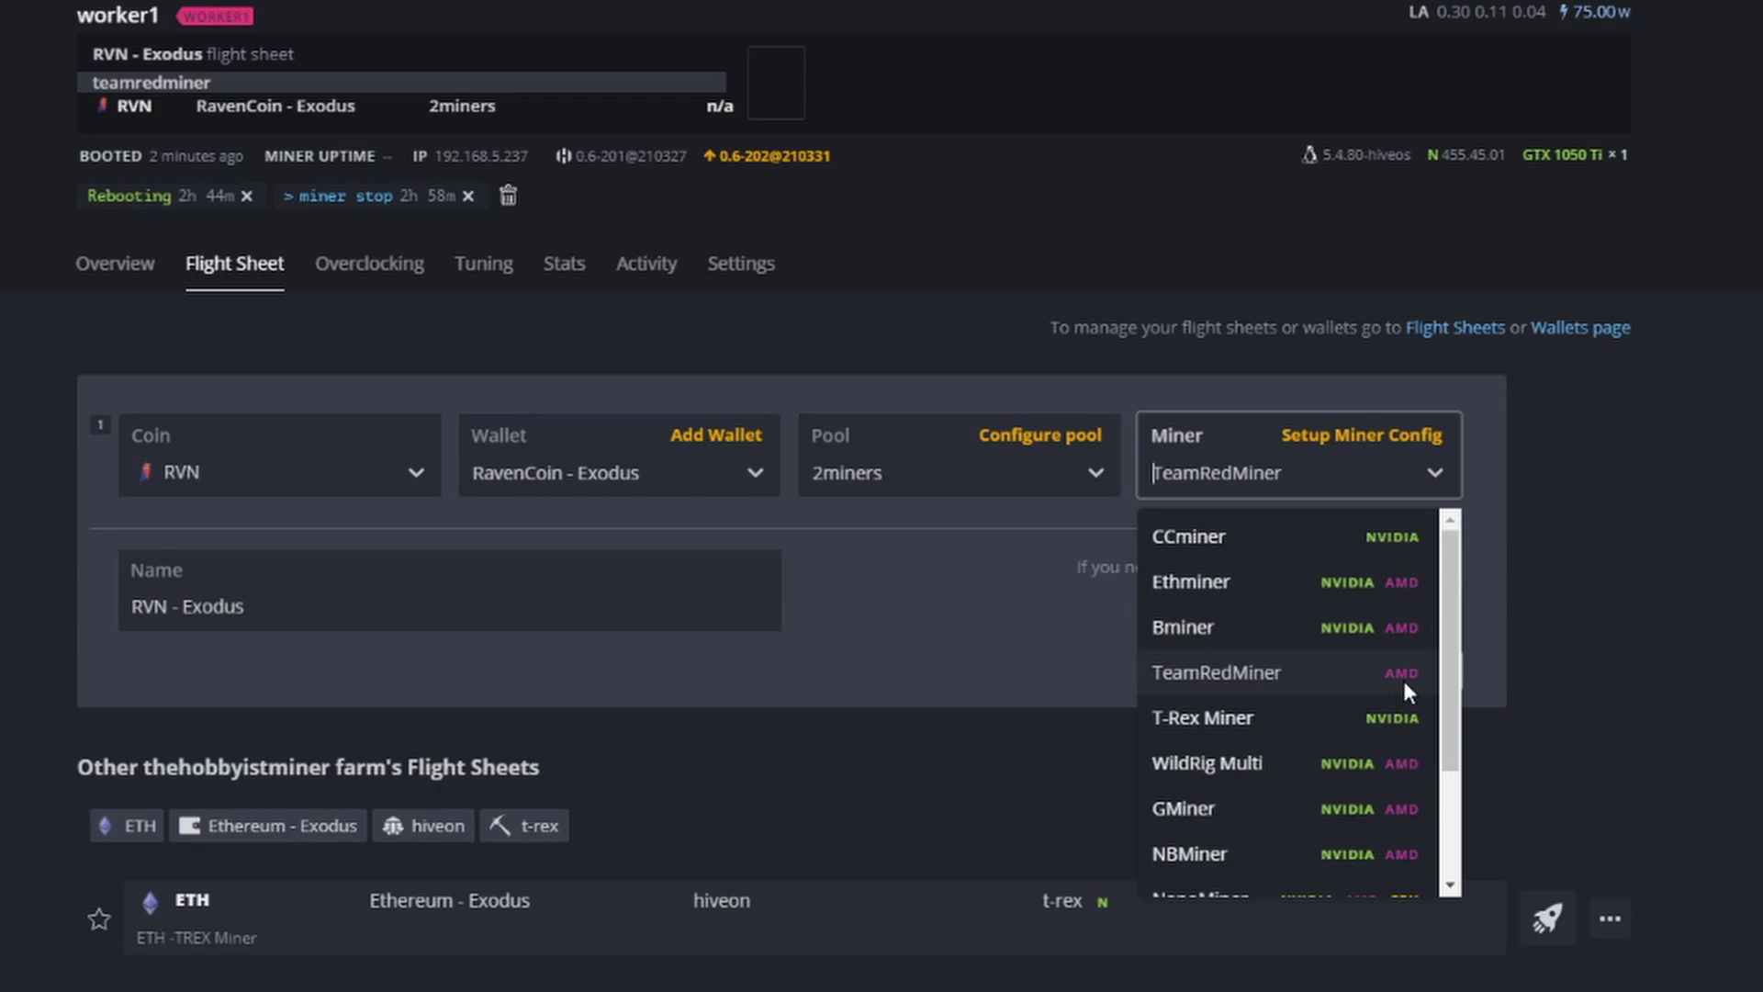
click(1203, 718)
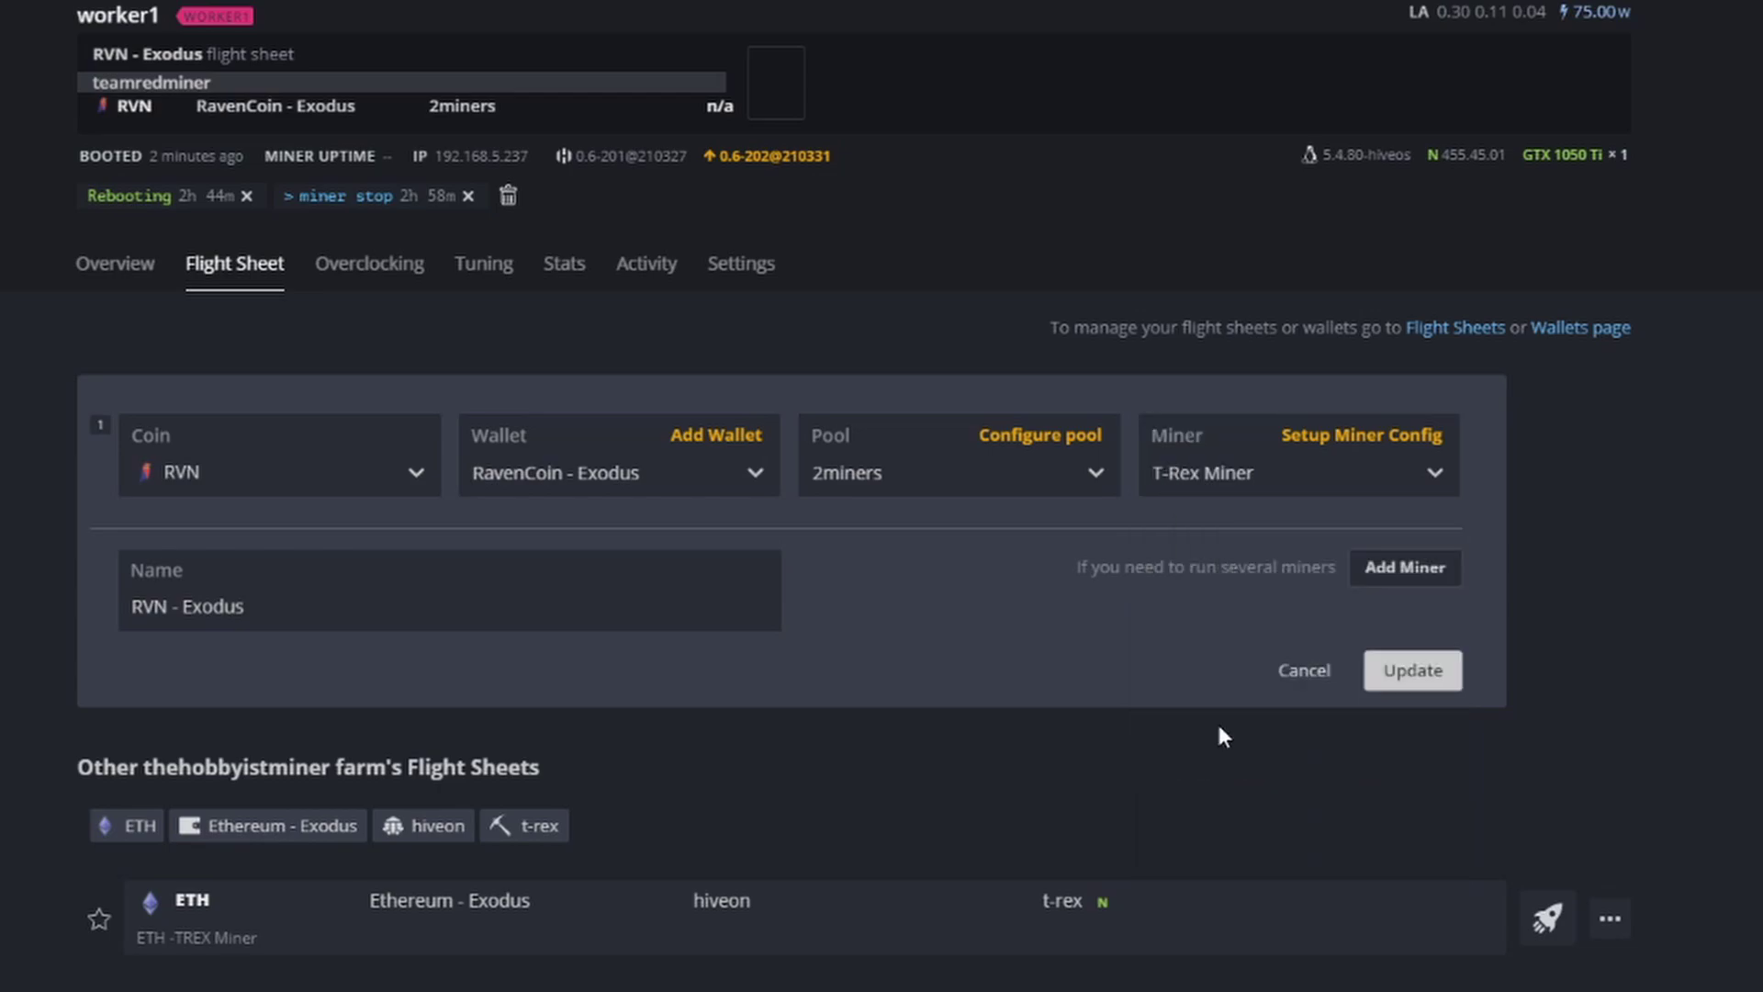
click(1403, 670)
click(610, 832)
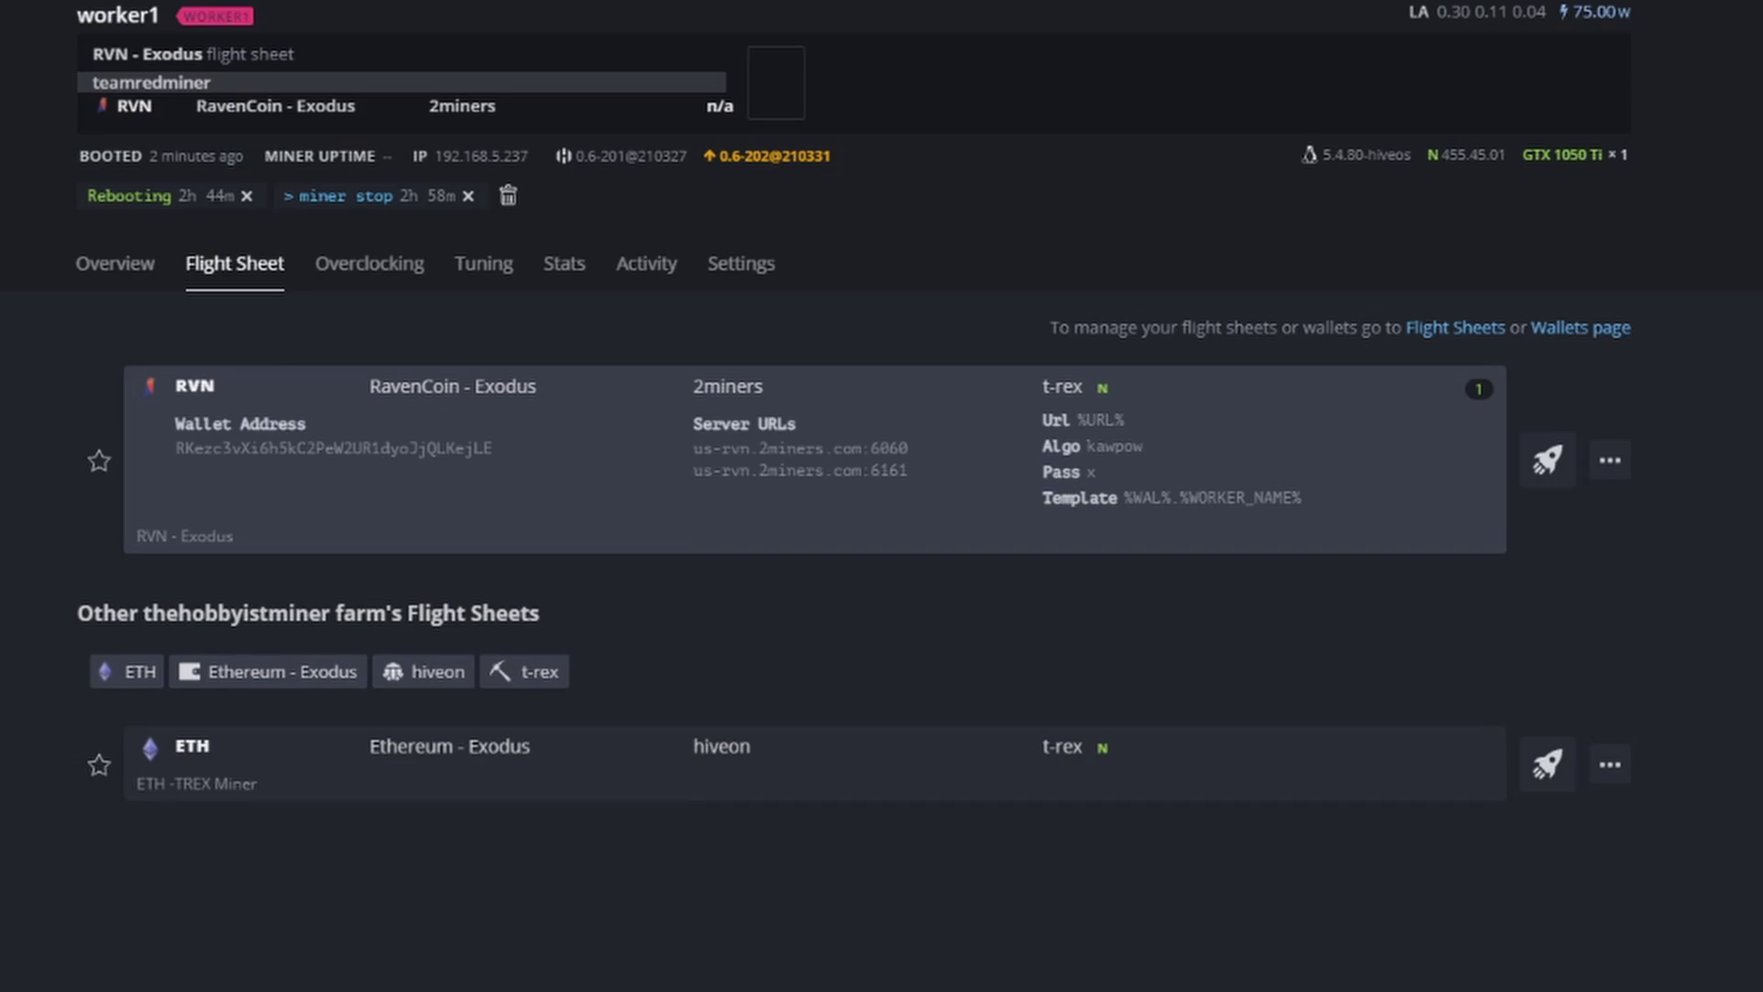
- Return to worker1's overview and highlight GPU 0's 6.081 MH kawpow hashrate
click(120, 287)
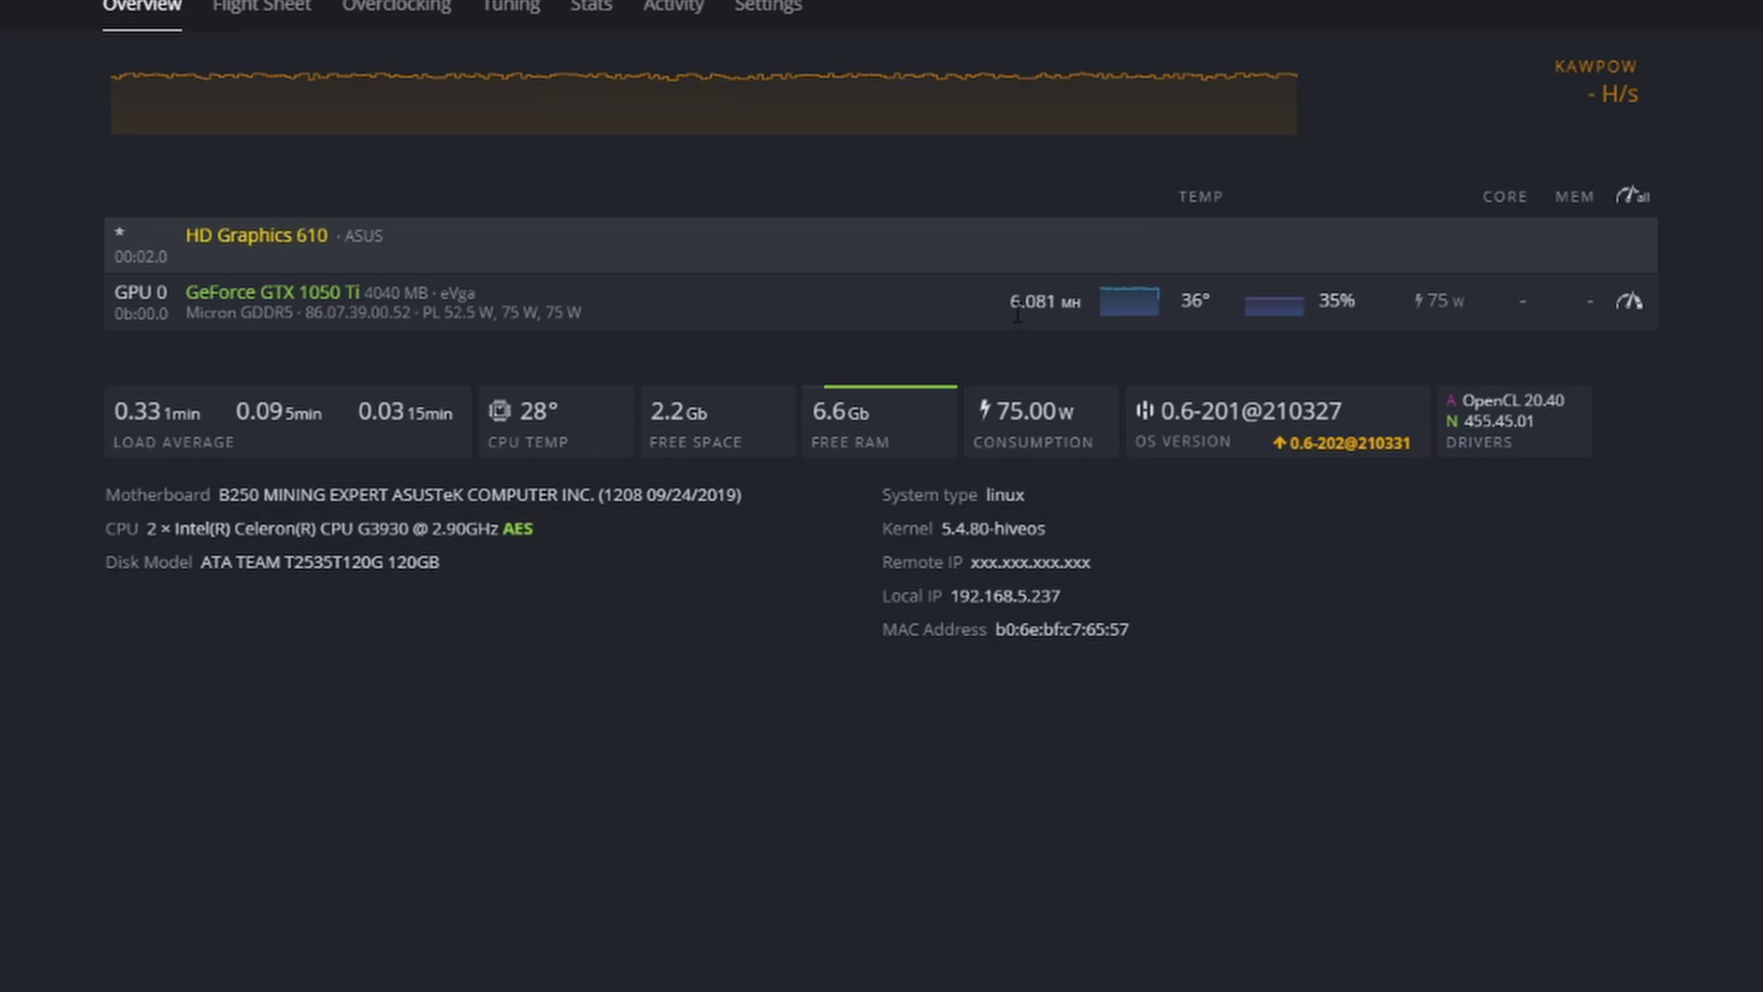
drag(1008, 302, 1059, 303)
- Start a Hive Shell session on worker1 from the Remote Access menu
click(1069, 26)
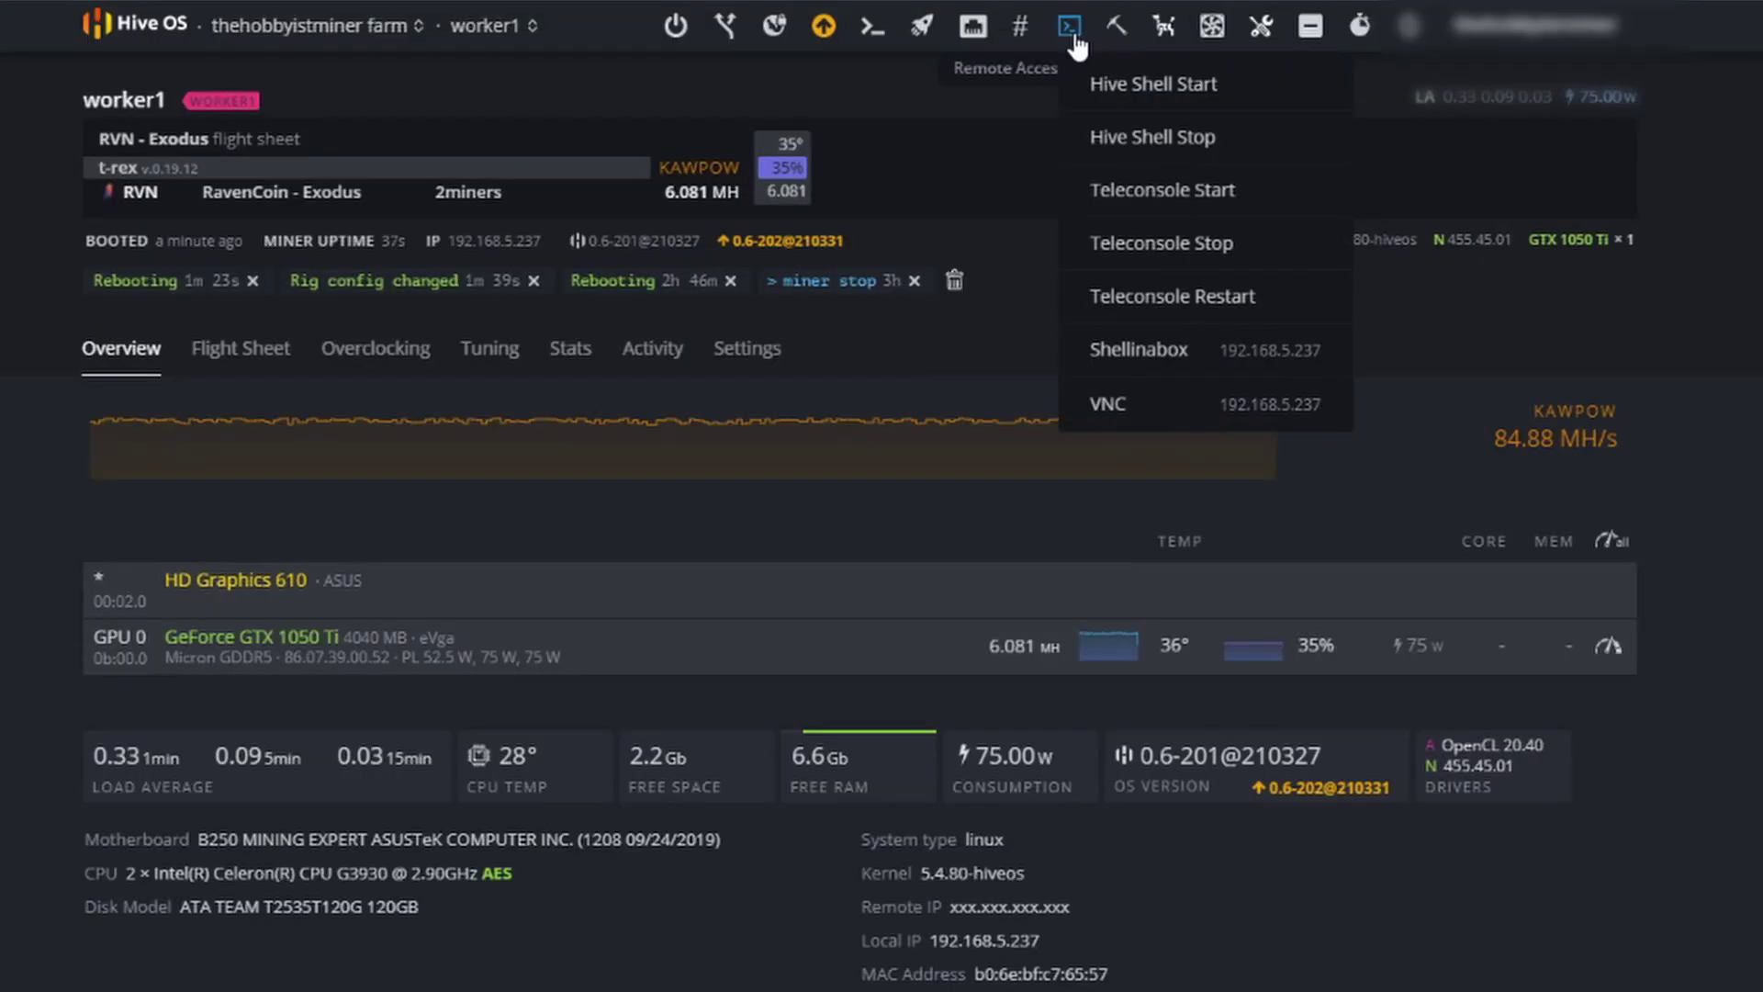
click(1139, 88)
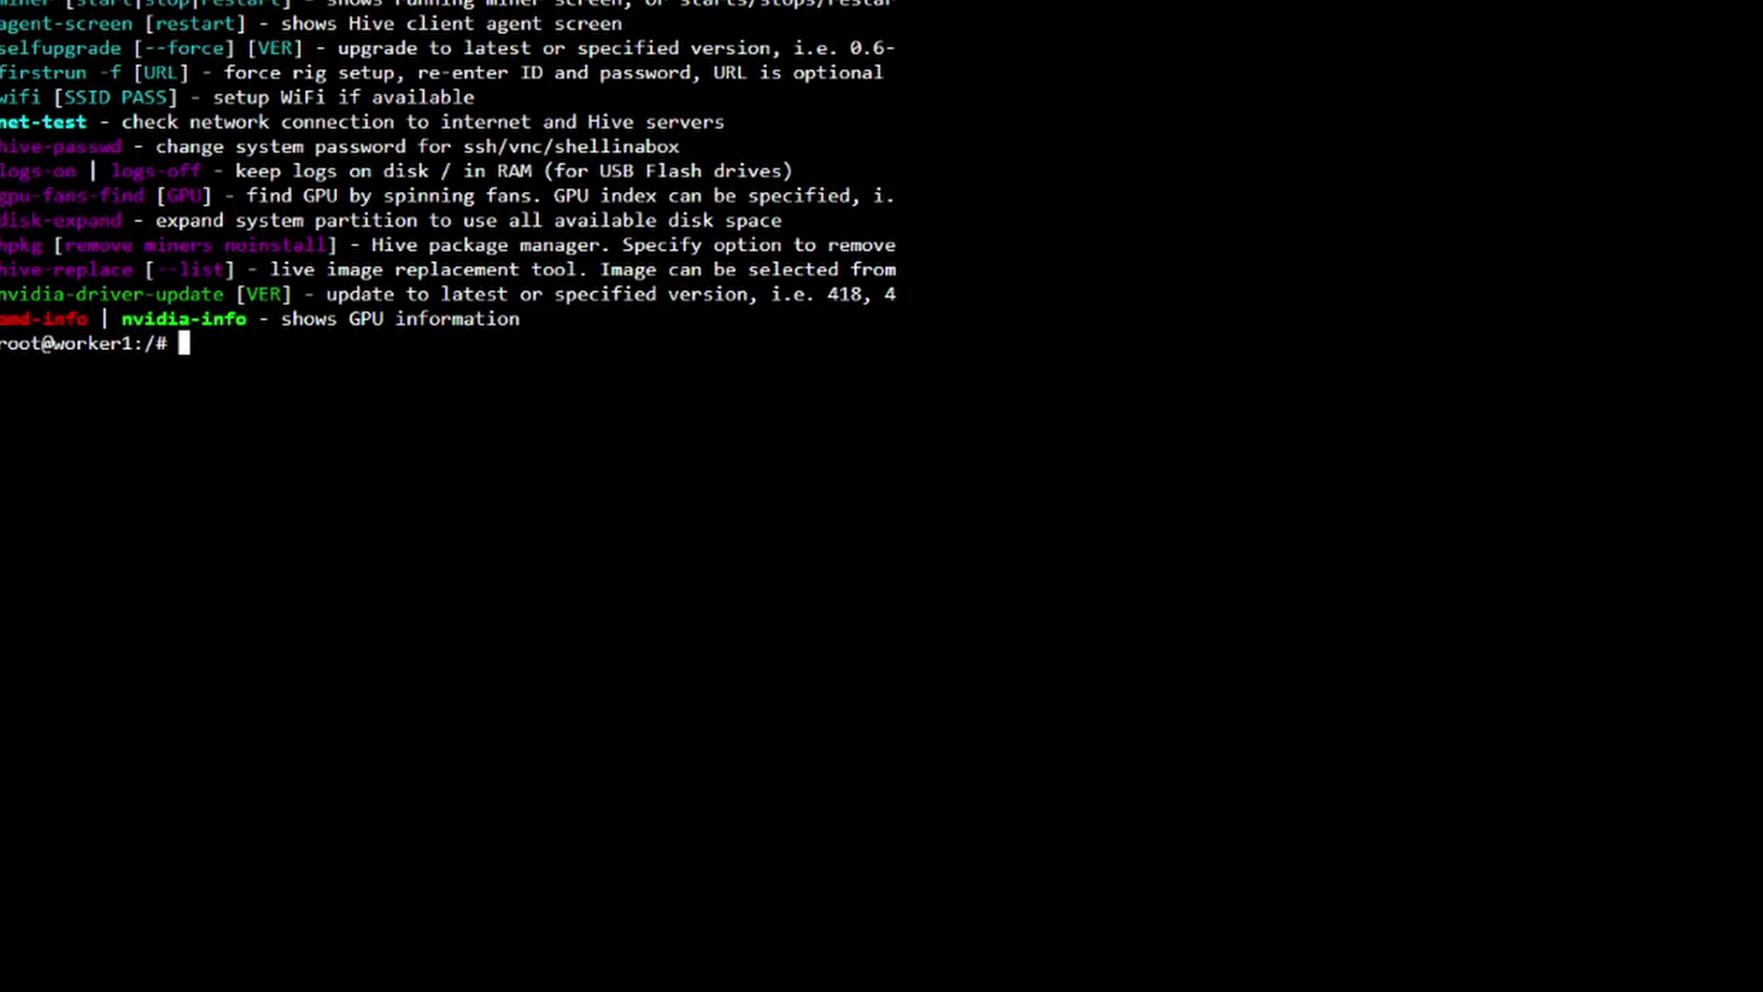
- Run nvidia-info to check the GTX 1050 Ti's BIOS, clocks and power, then view the miner log
text(nvidia-info)
key(Return)
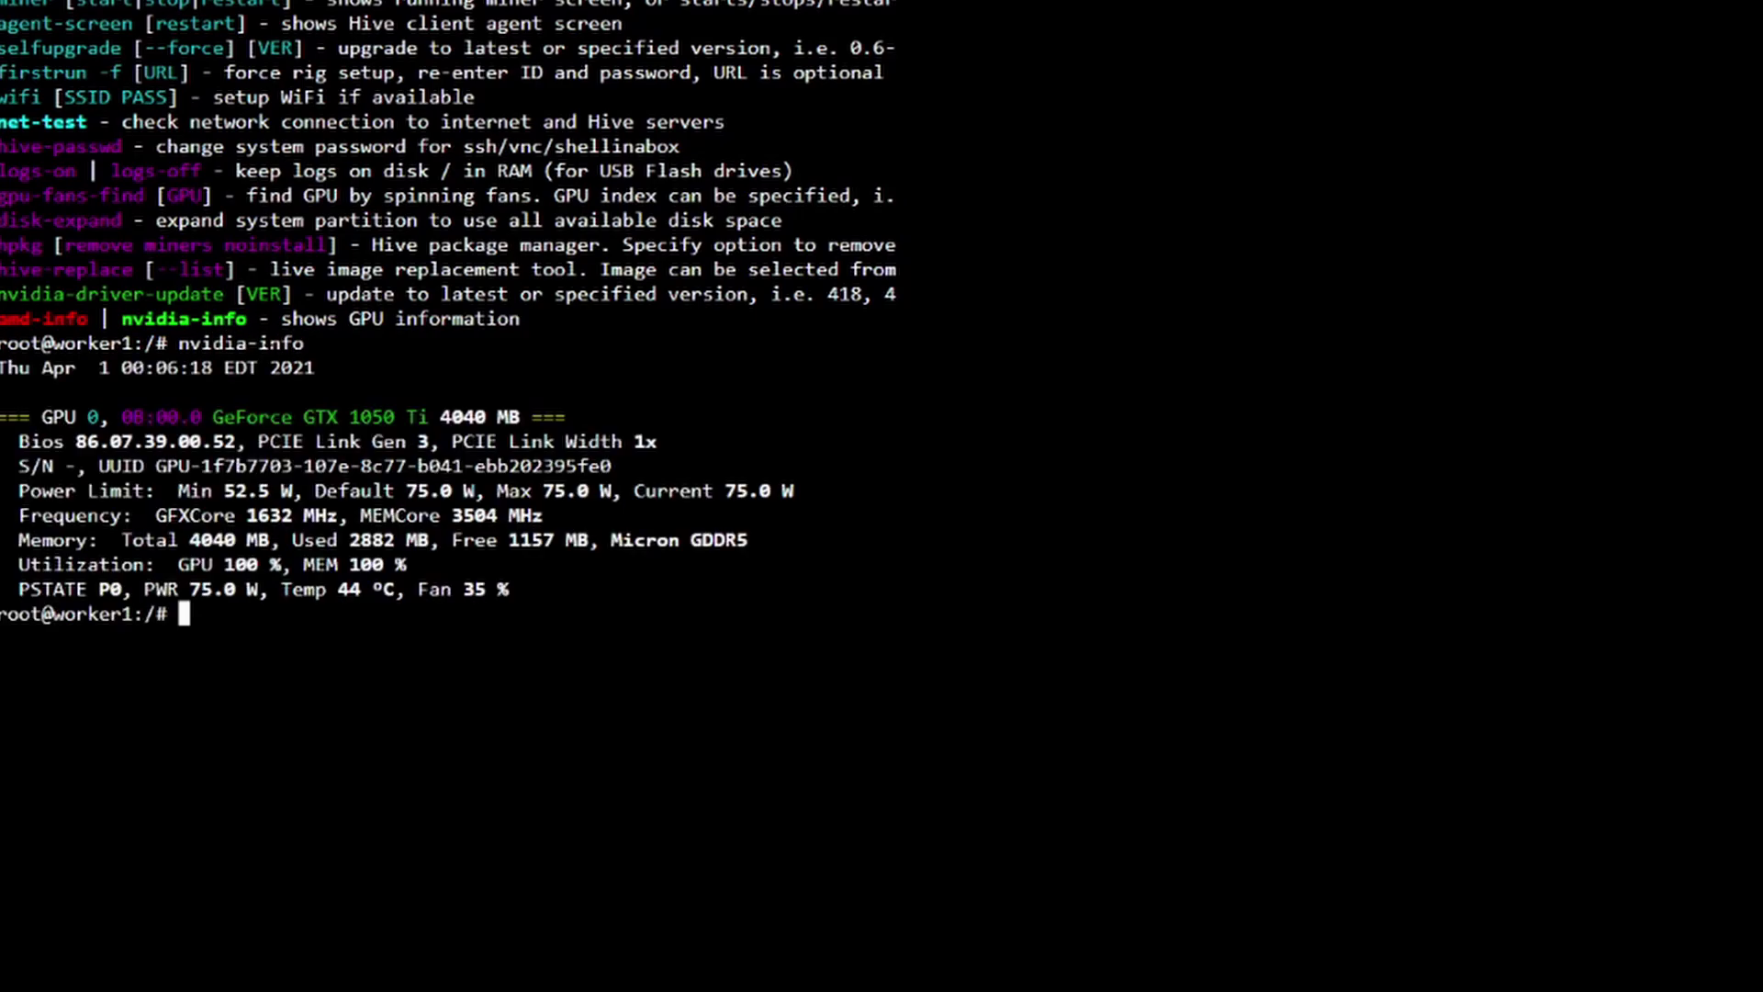
drag(144, 441, 201, 441)
key(ctrl+c)
text(ner)
key(Return)
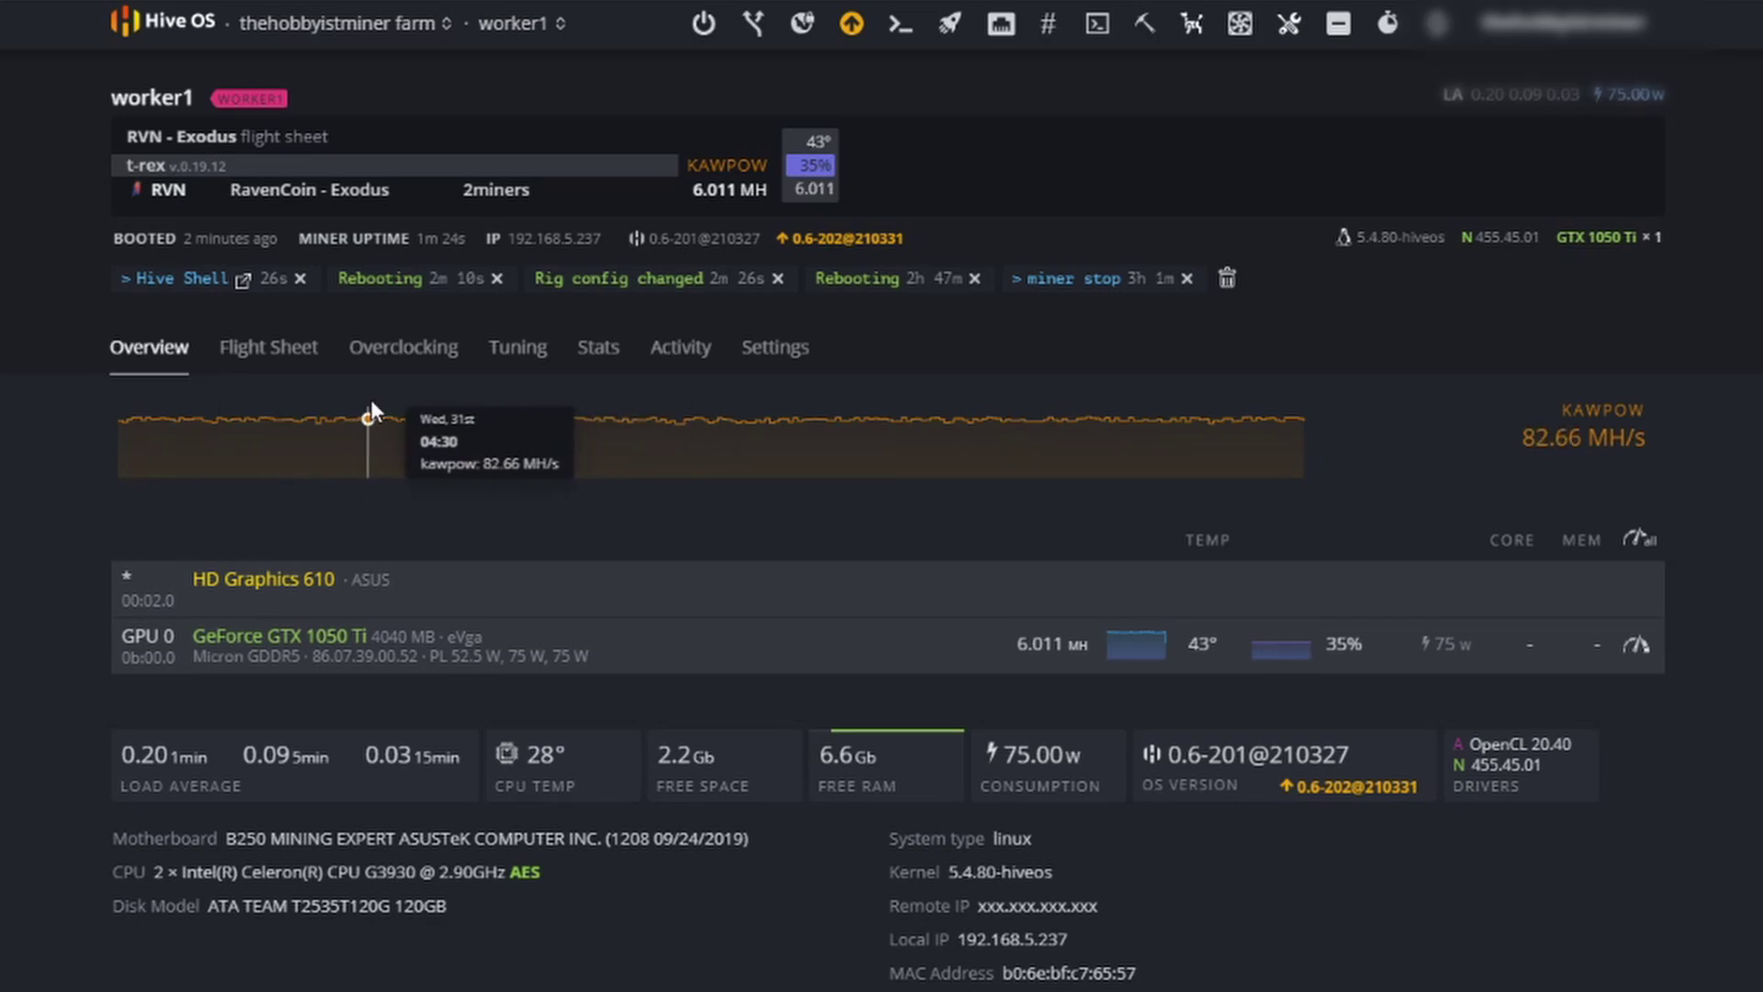
- Start a new kawpow overclock configuration for worker1 and browse its Popular presets
click(407, 365)
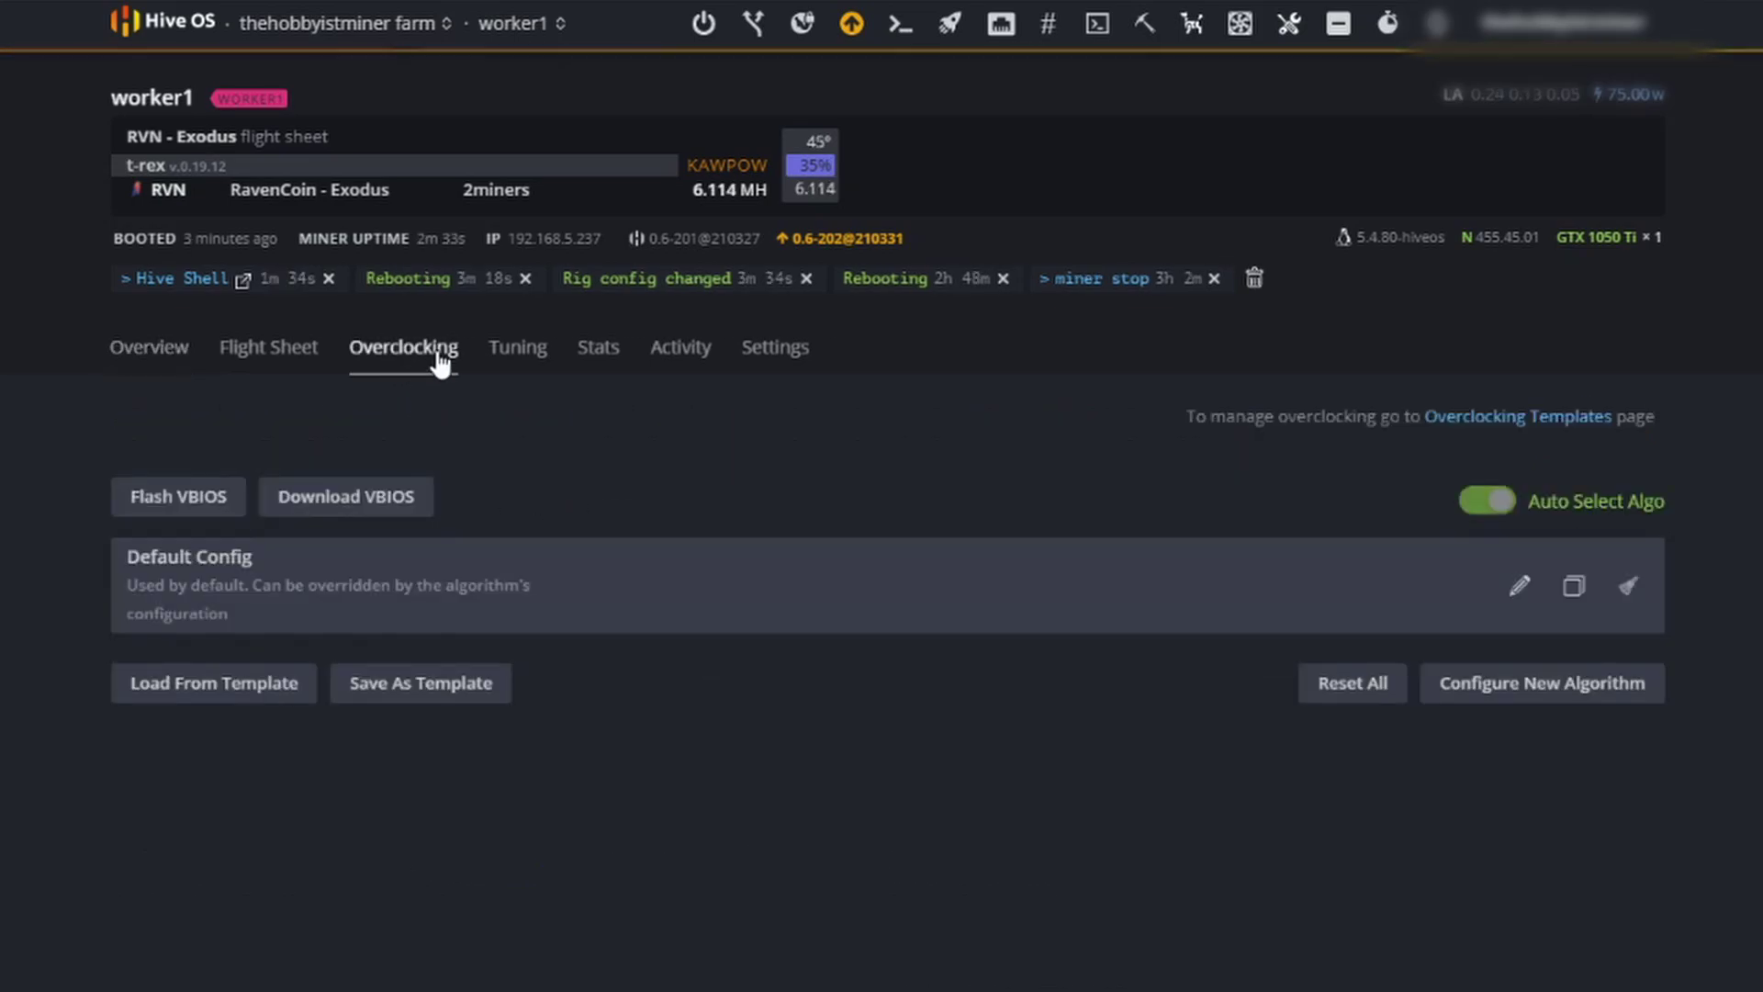
click(1576, 588)
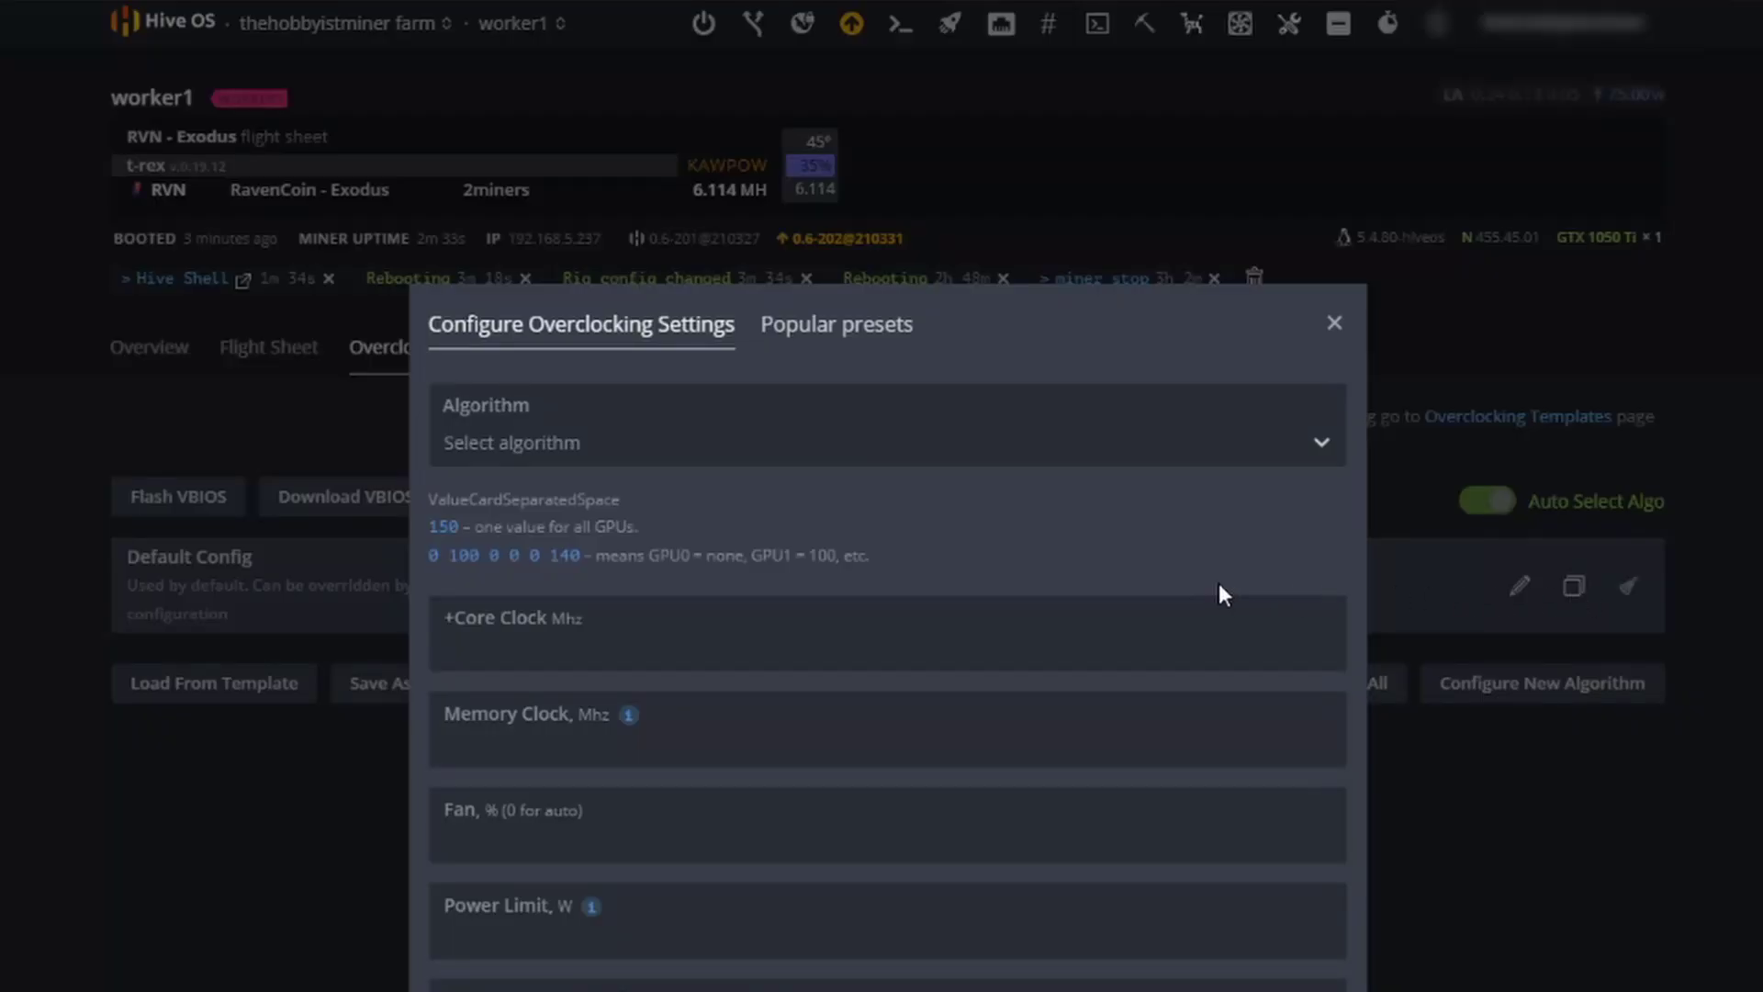
click(599, 441)
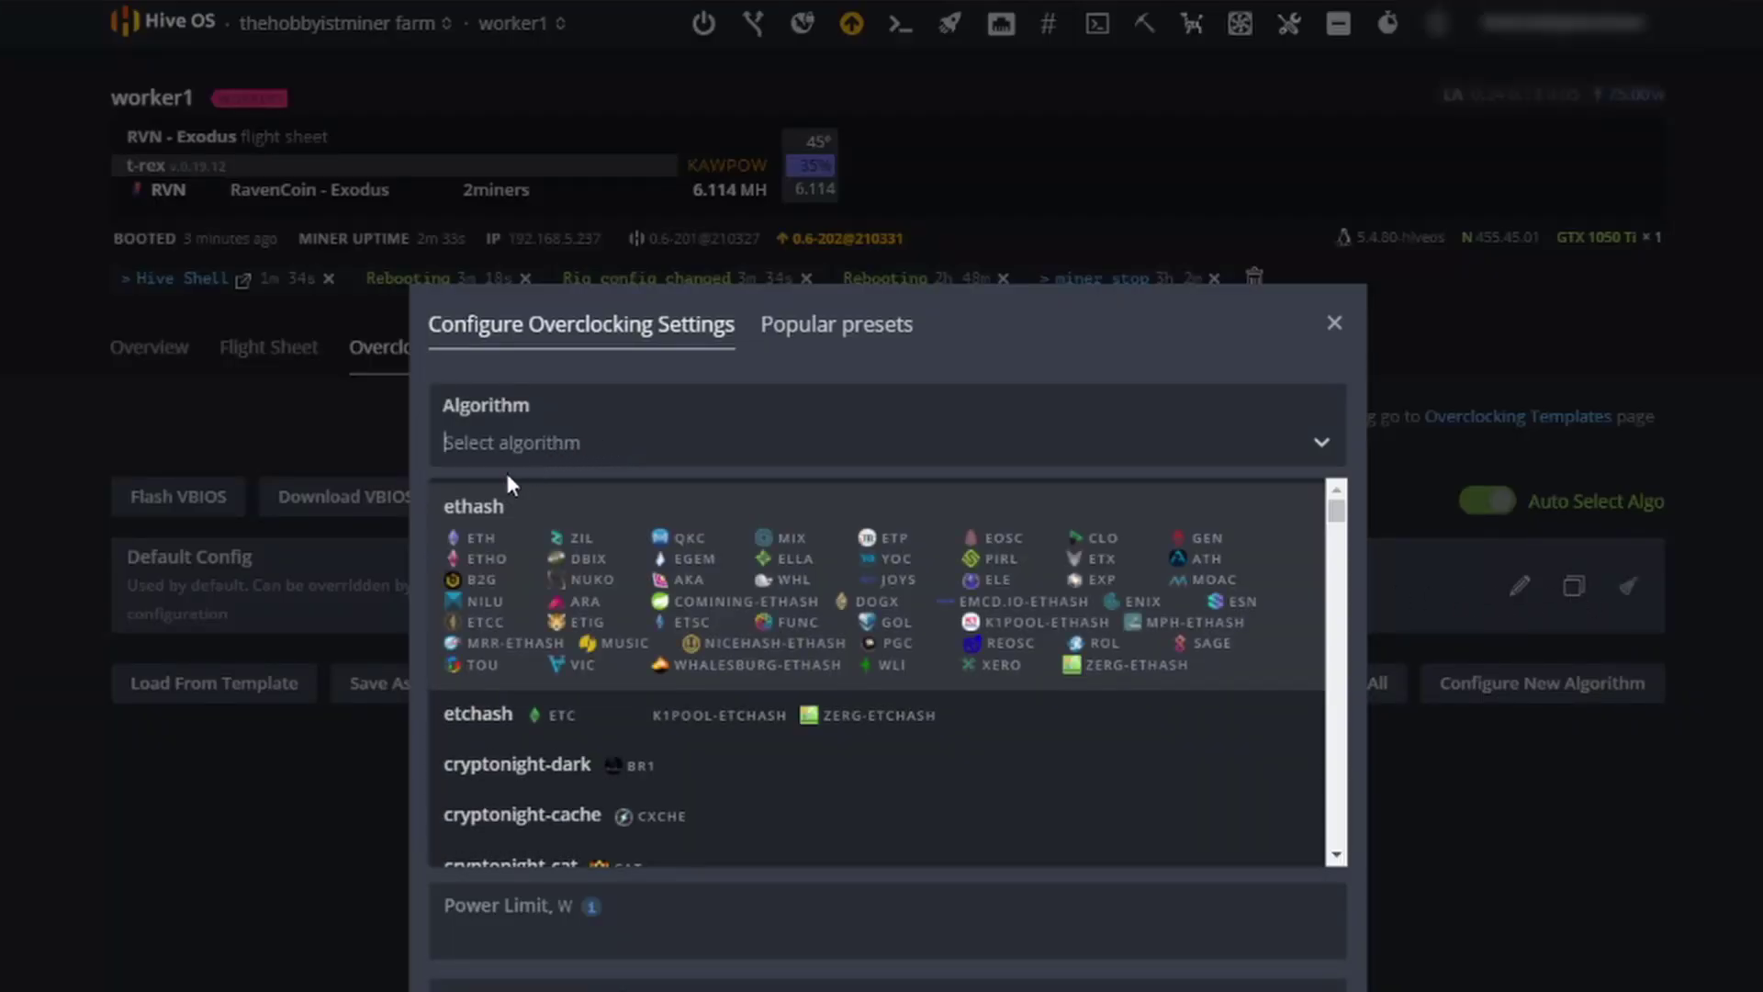
text(rvn)
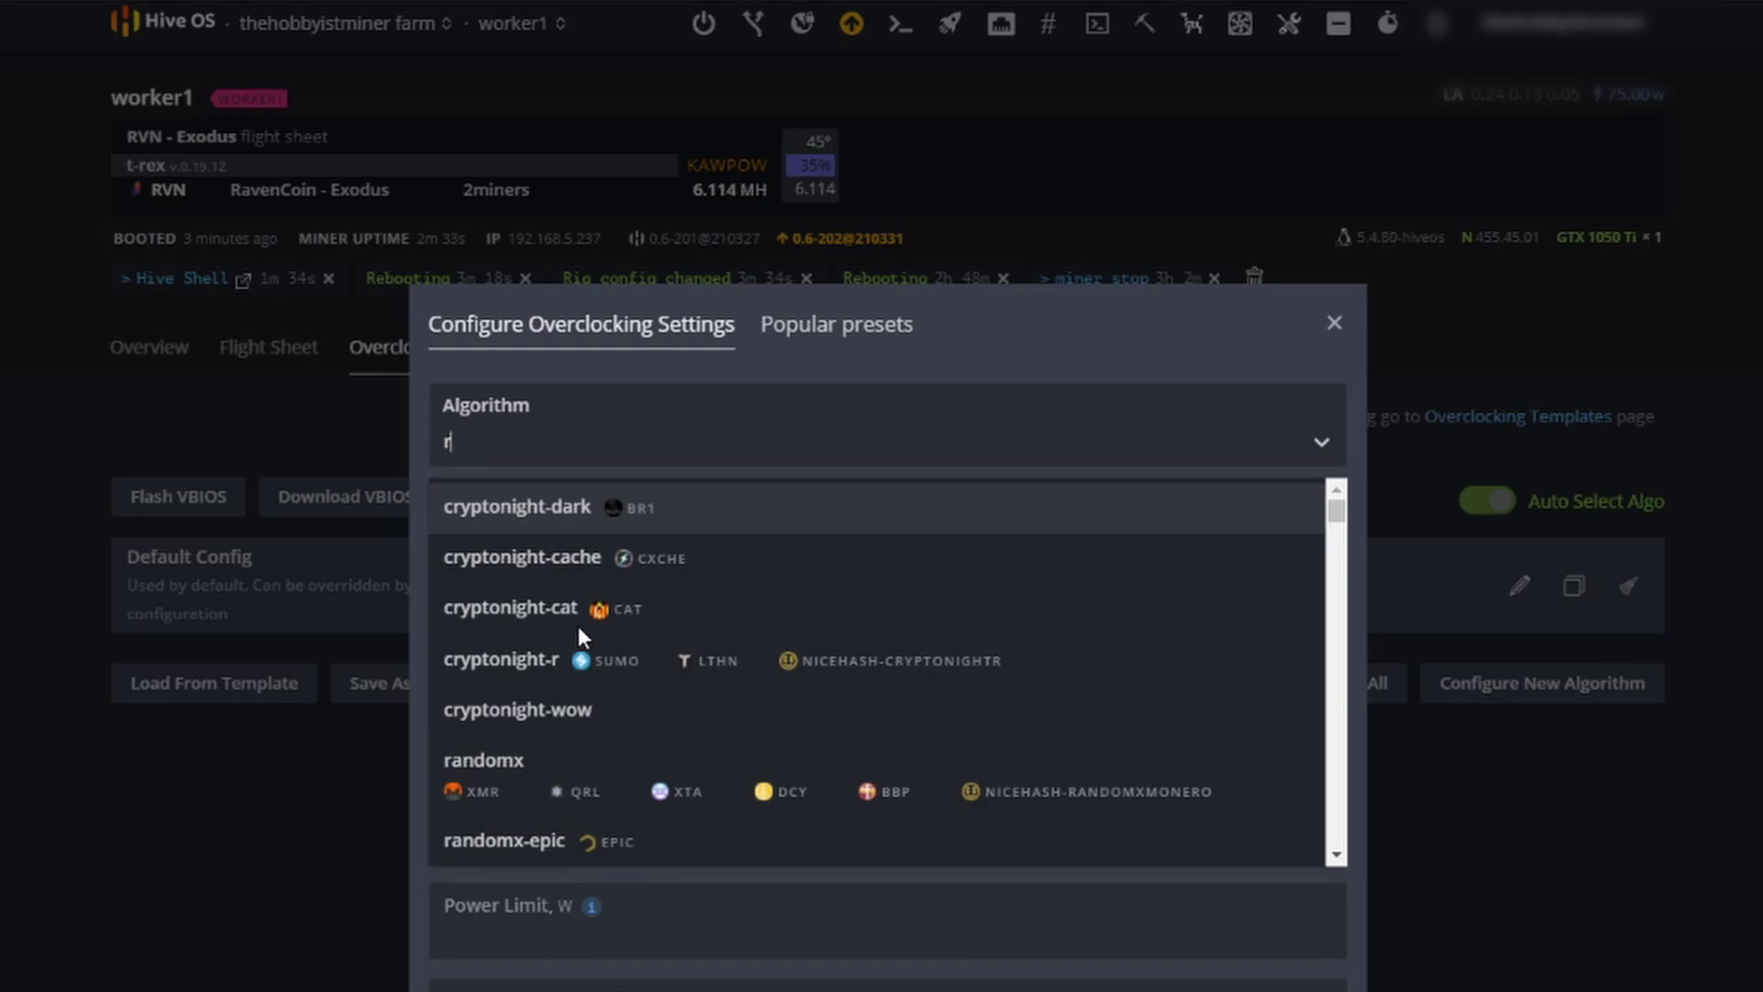
key(BackSpace)
key(BackSpace)
key(BackSpace)
text(ka)
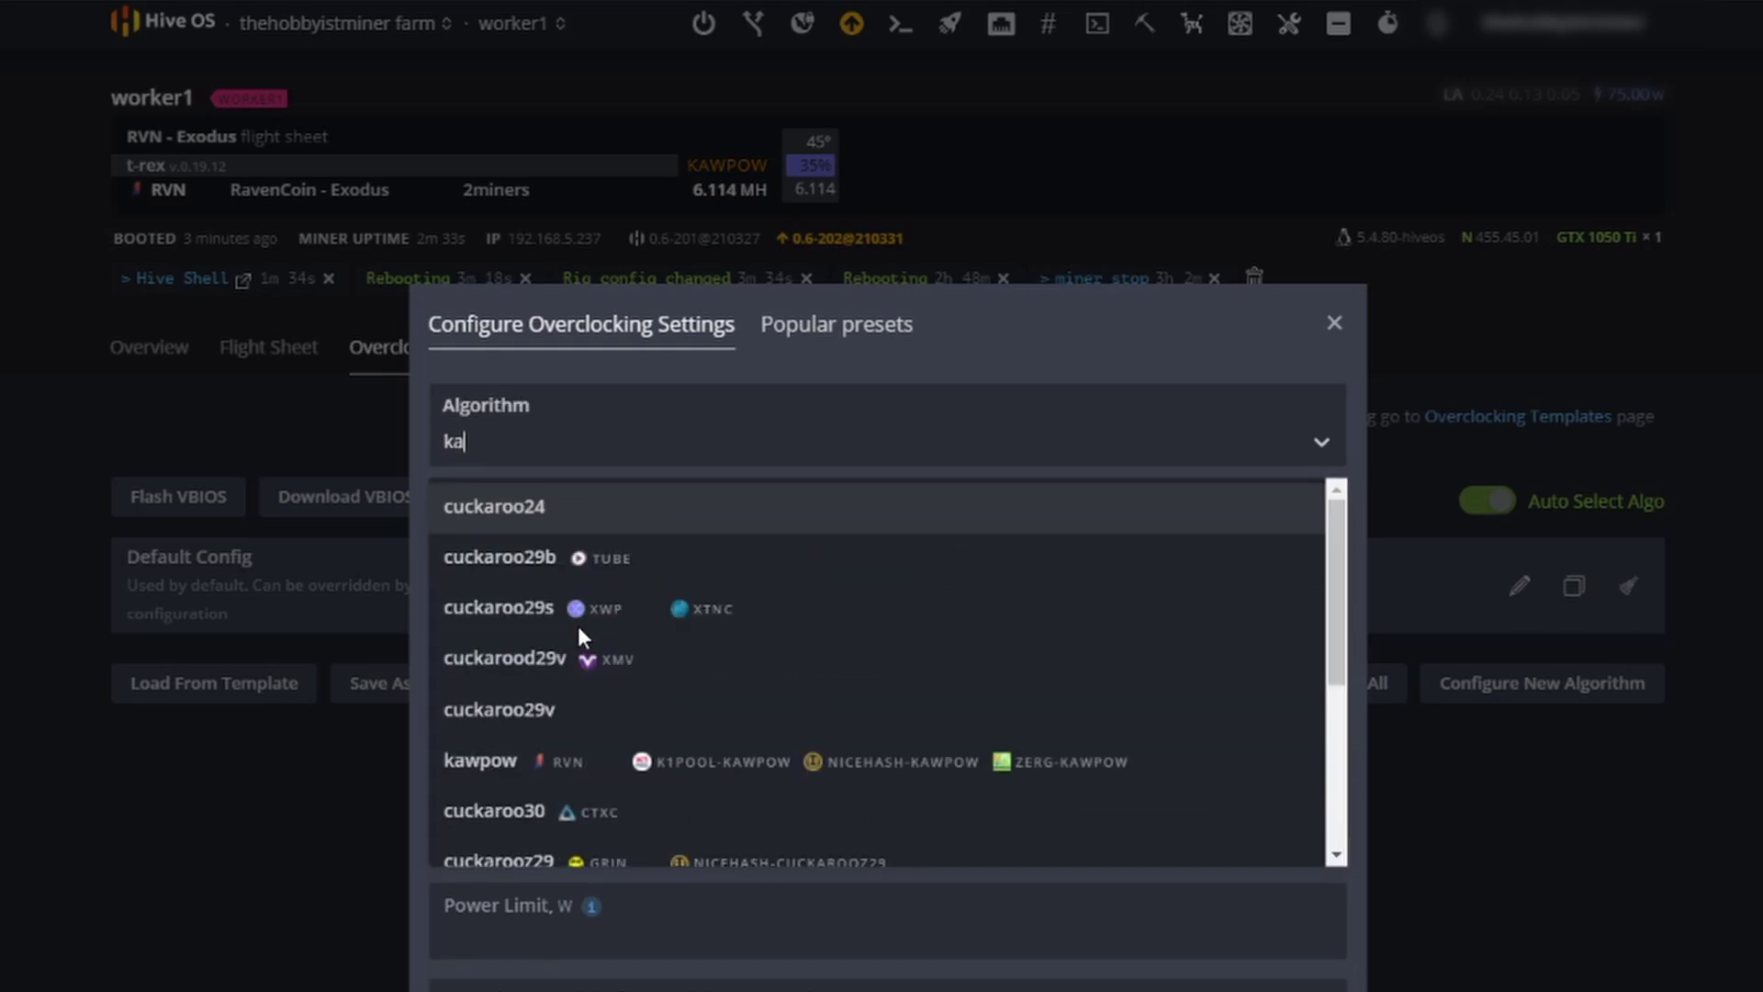
text(po)
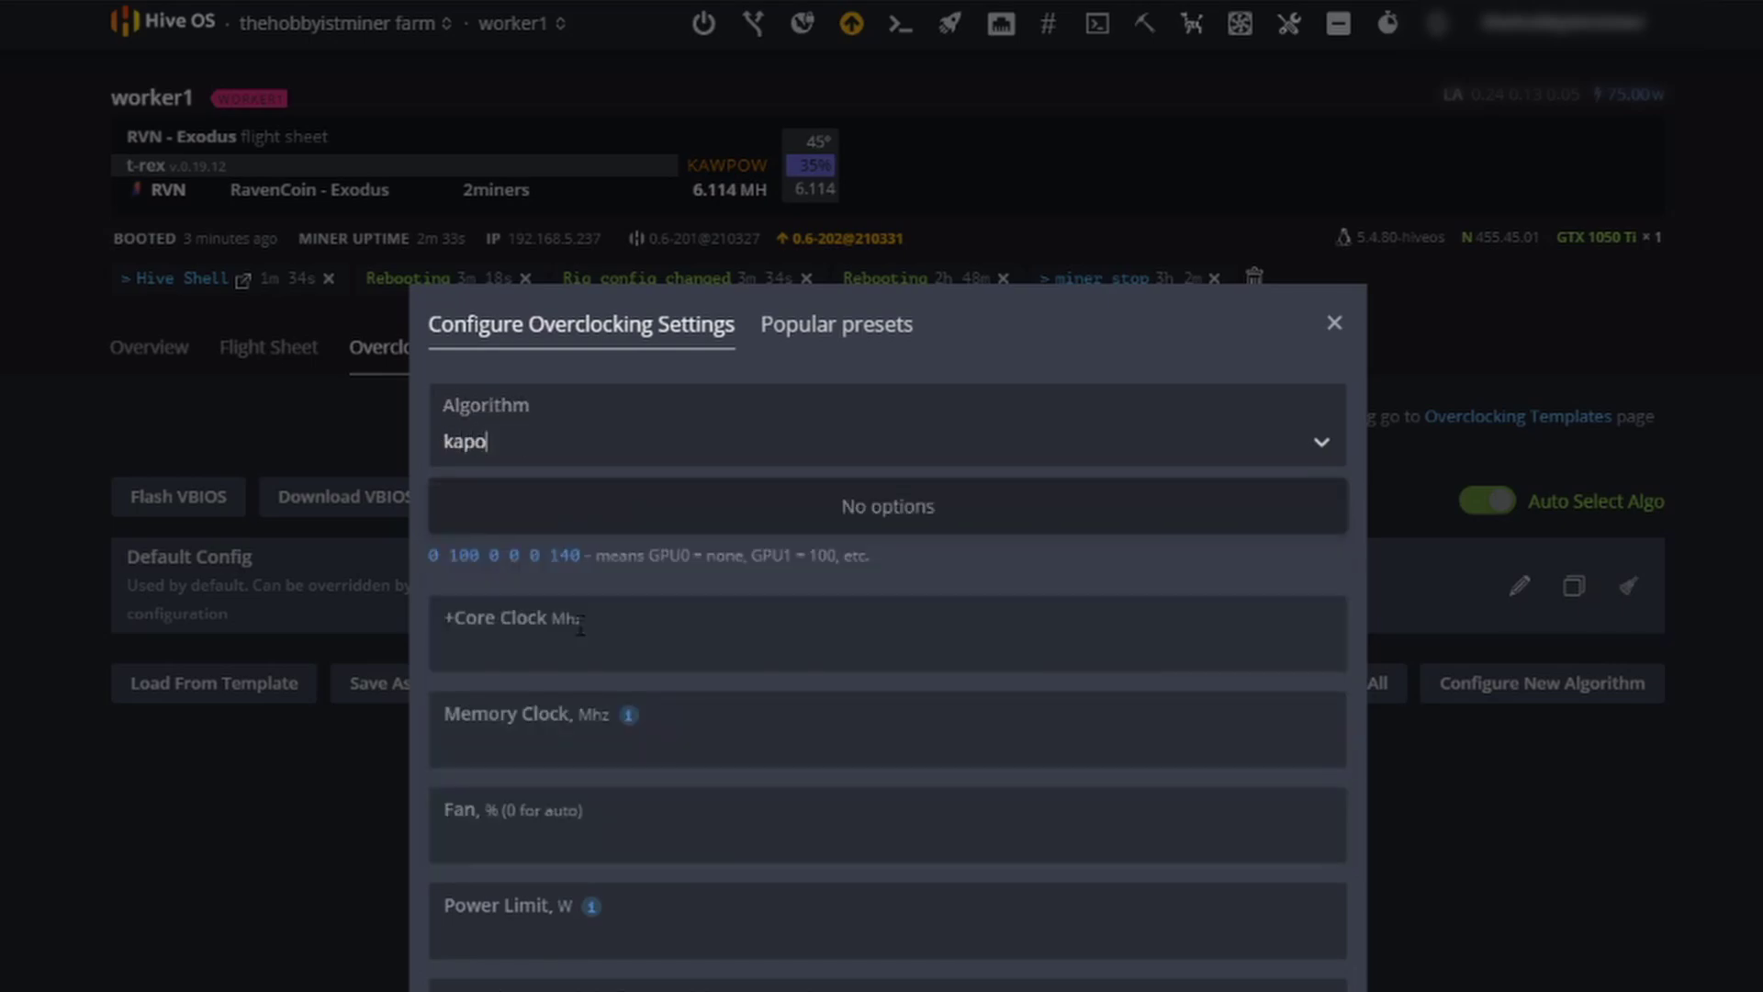
key(BackSpace)
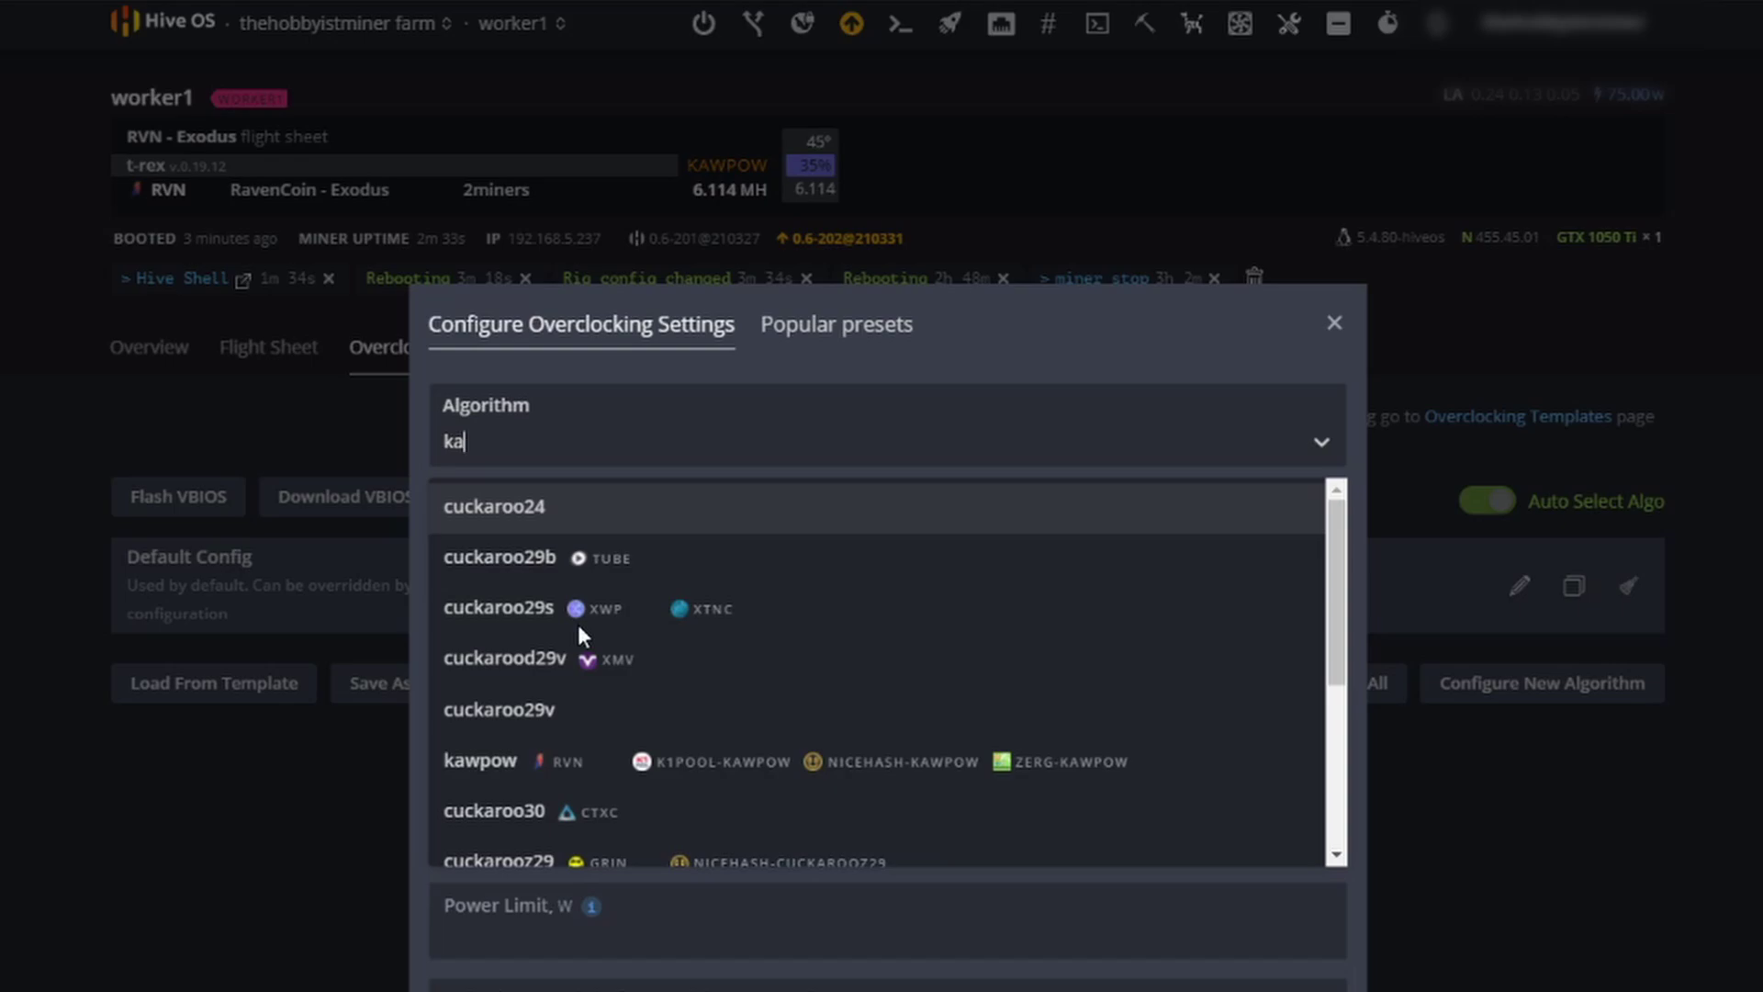
click(549, 759)
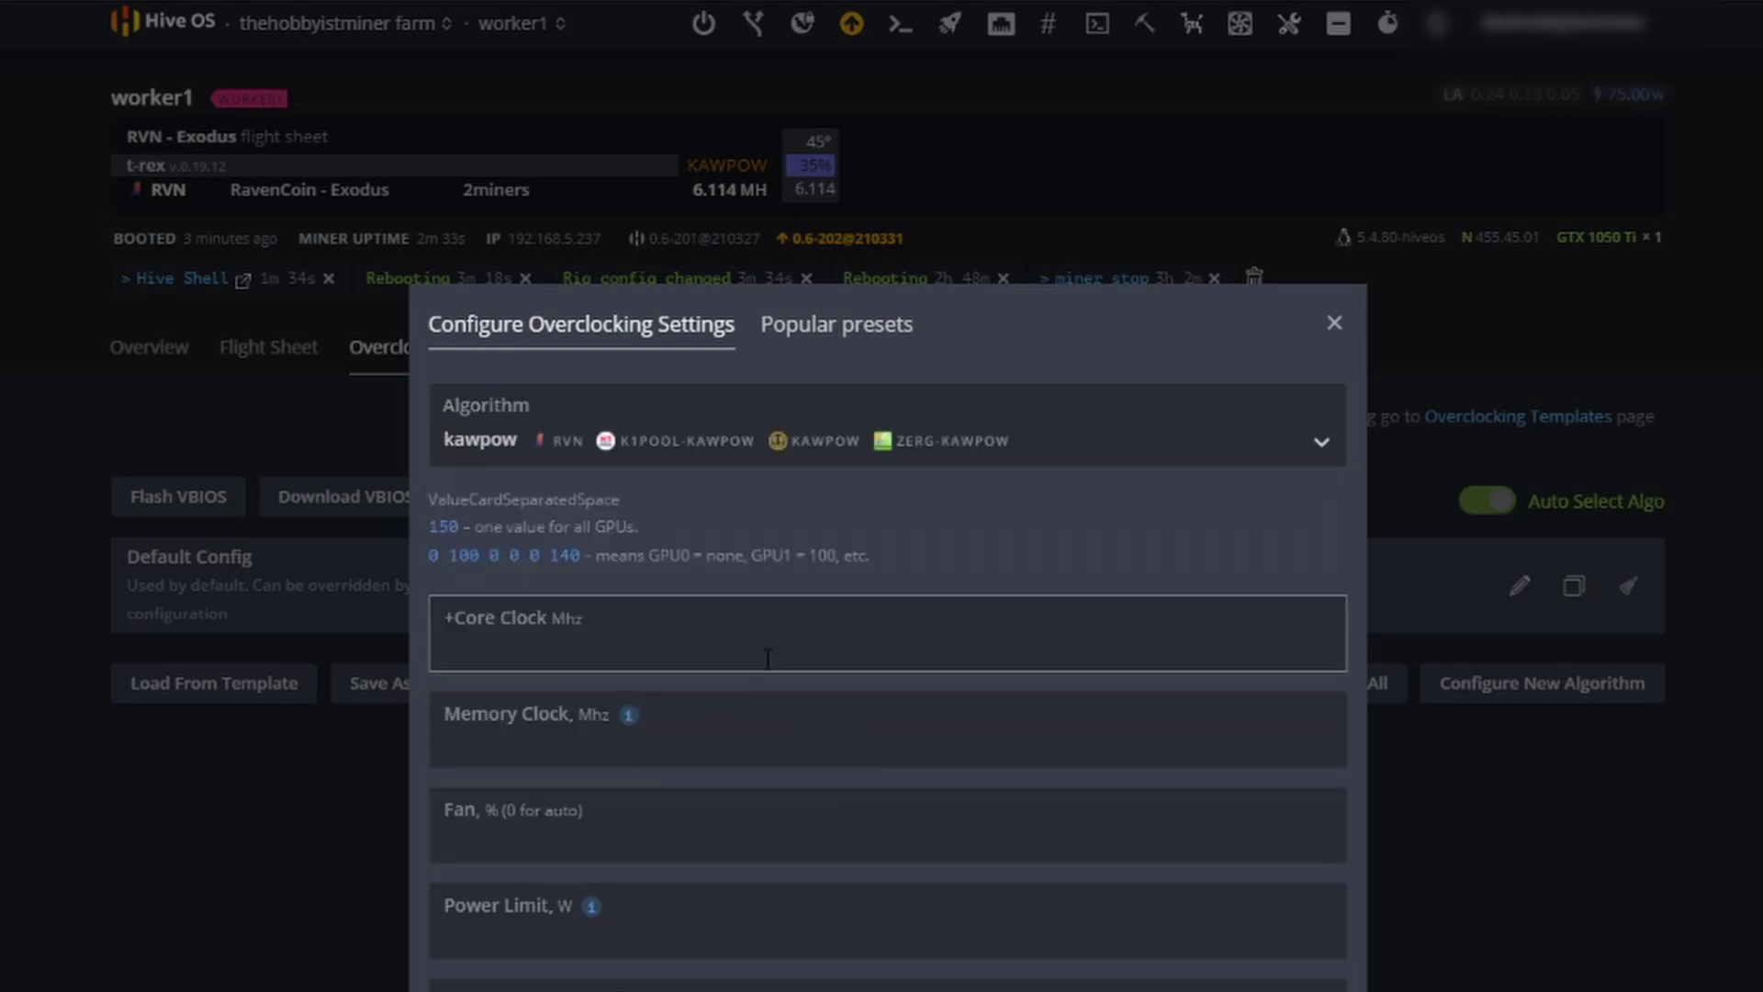
click(872, 333)
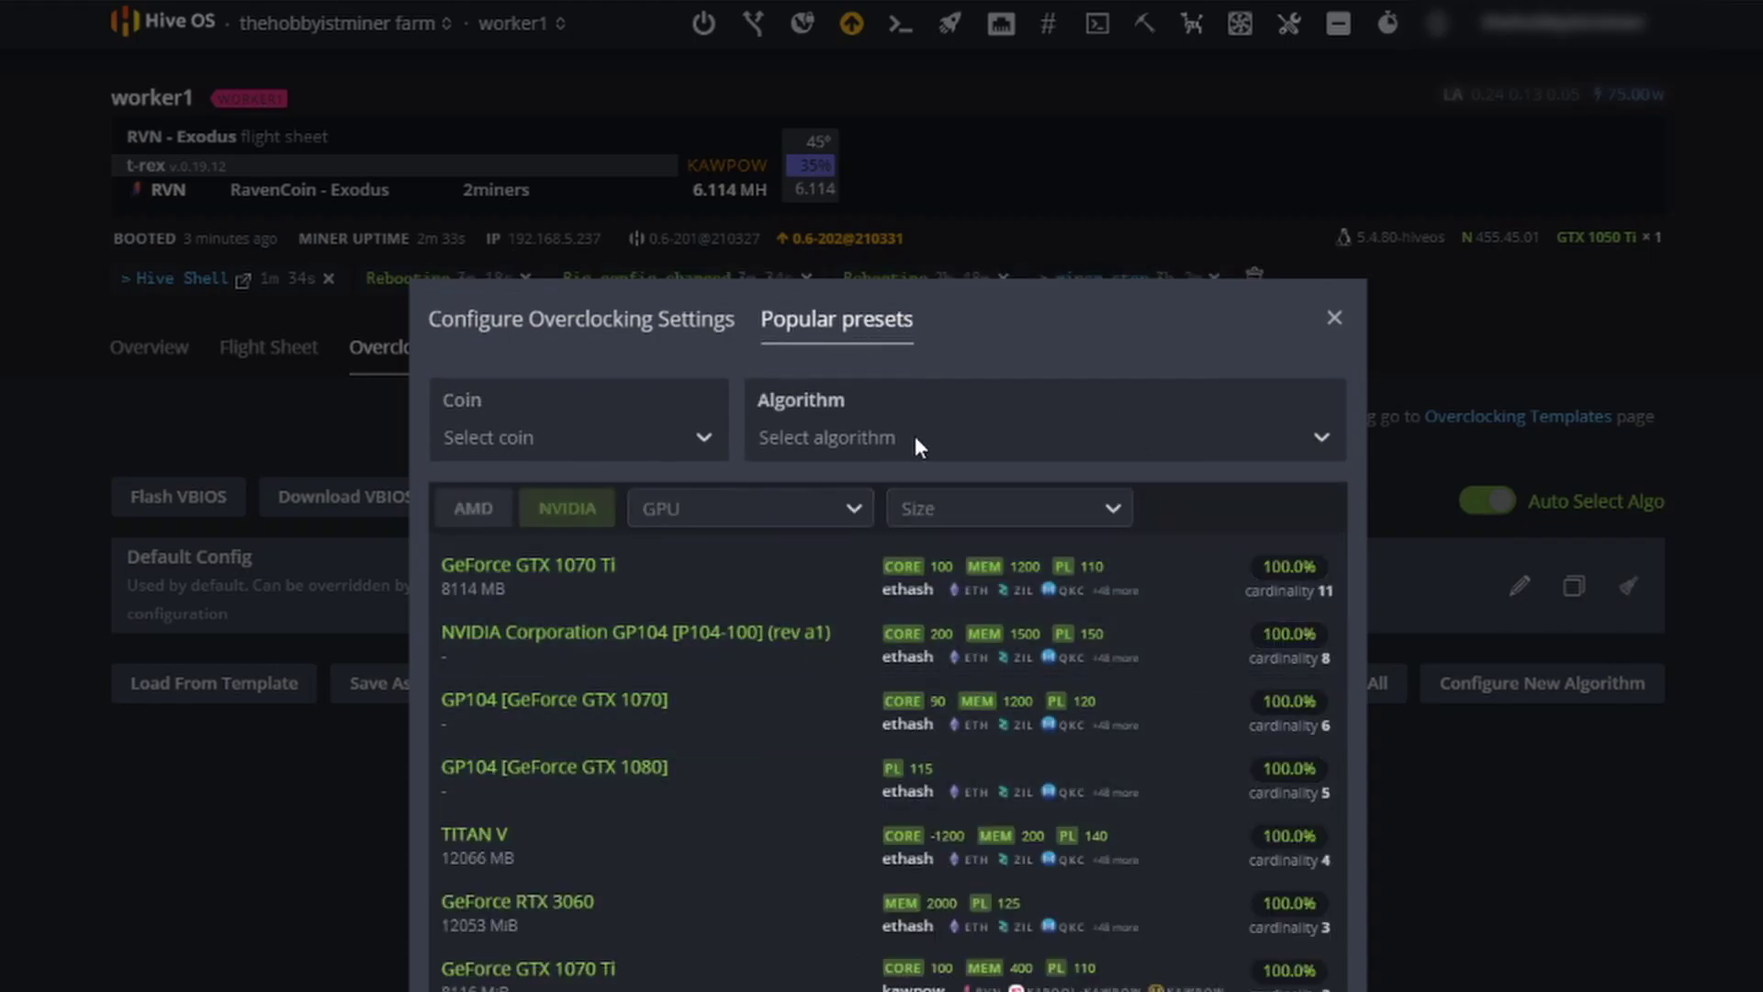
- Filter presets to GeForce GTX 1050 Ti 4040 MB cards and pick the top kawpow preset
click(748, 508)
click(746, 564)
click(998, 468)
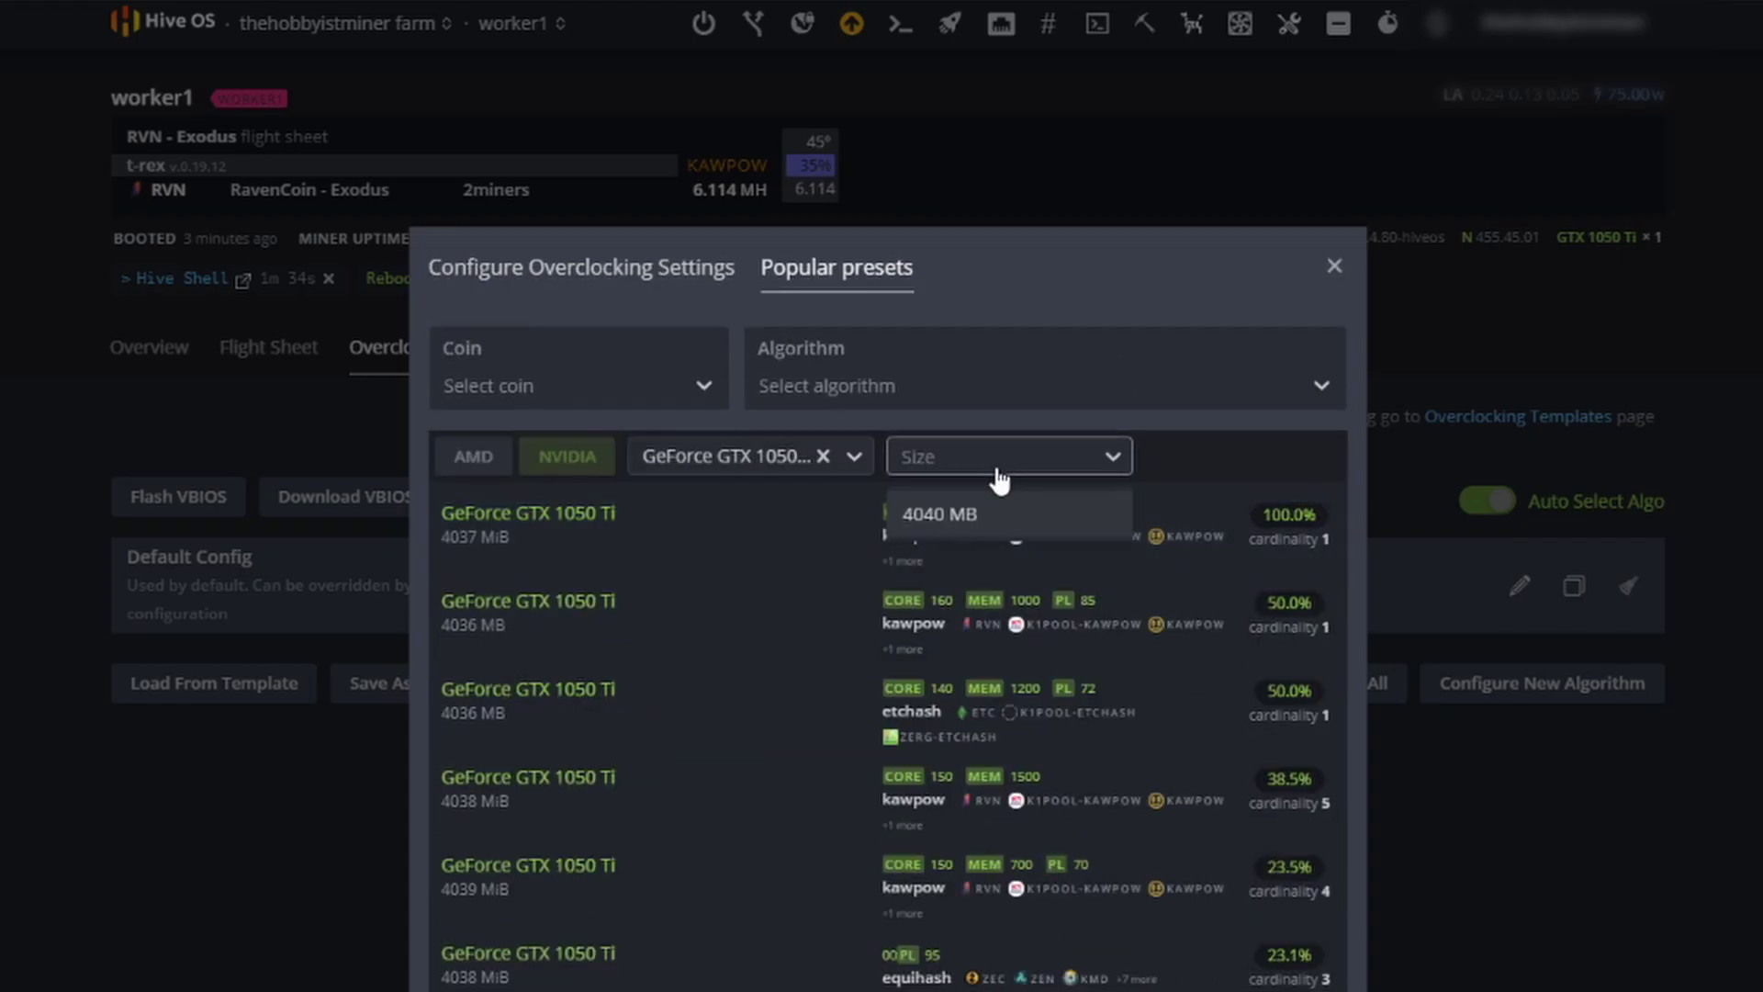
click(983, 512)
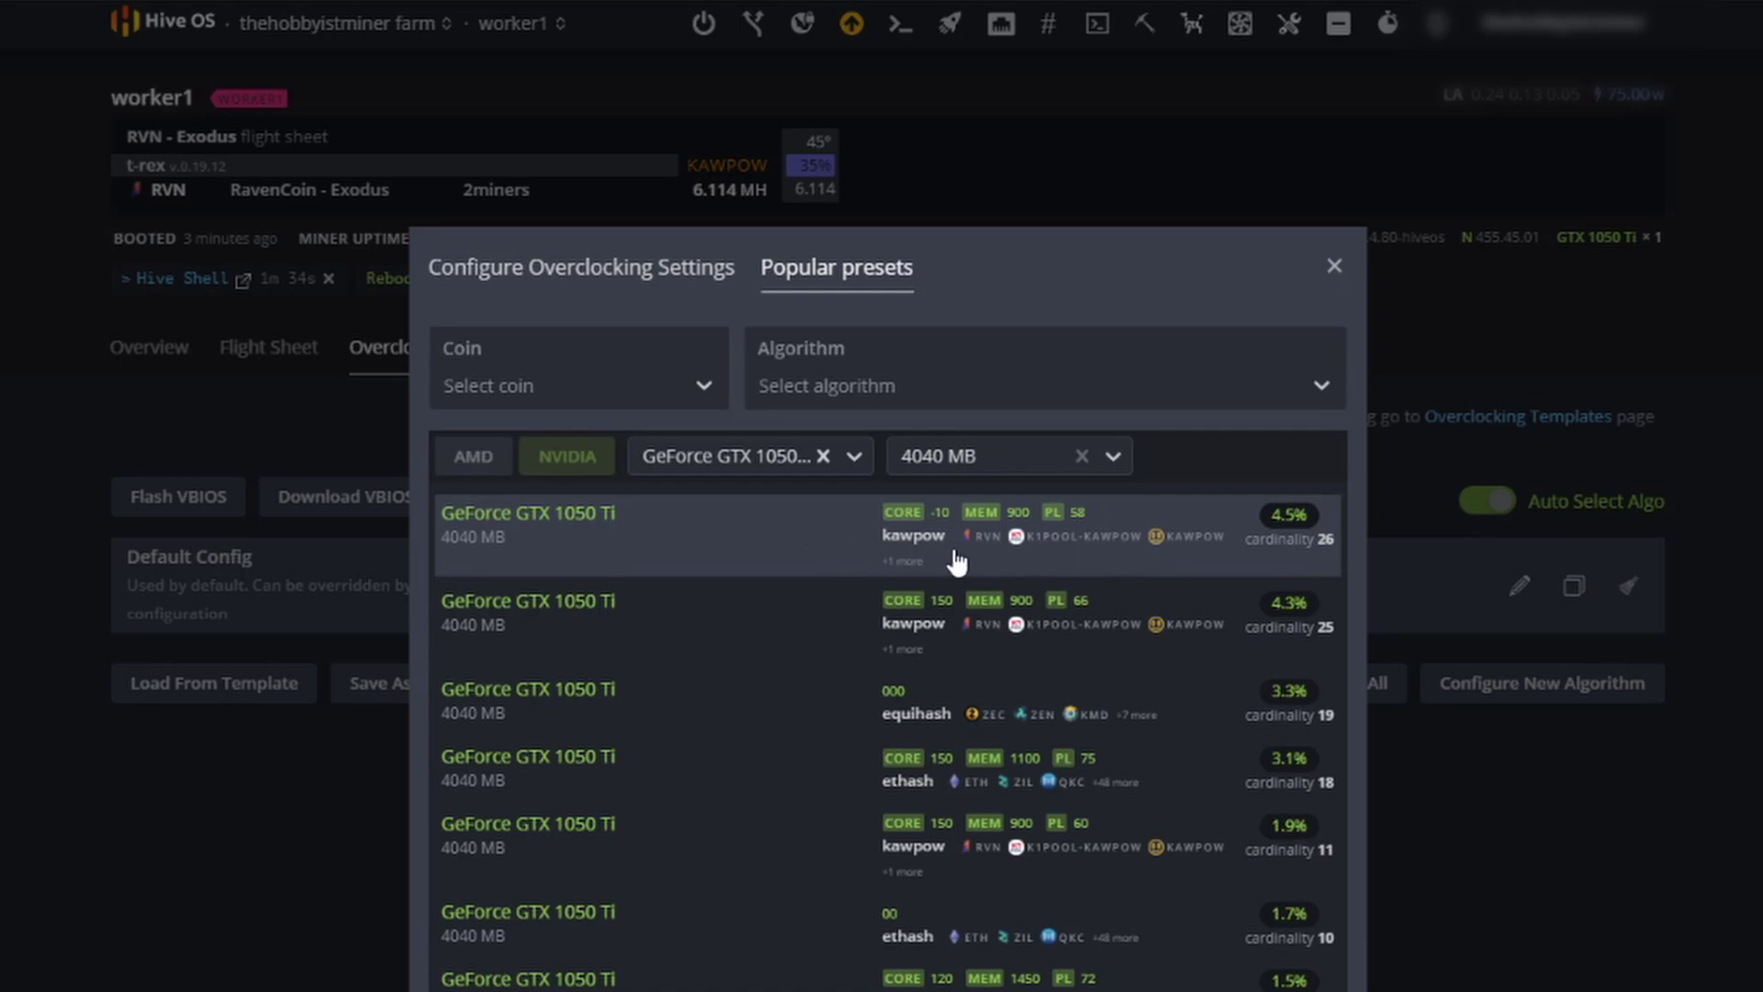
click(1122, 555)
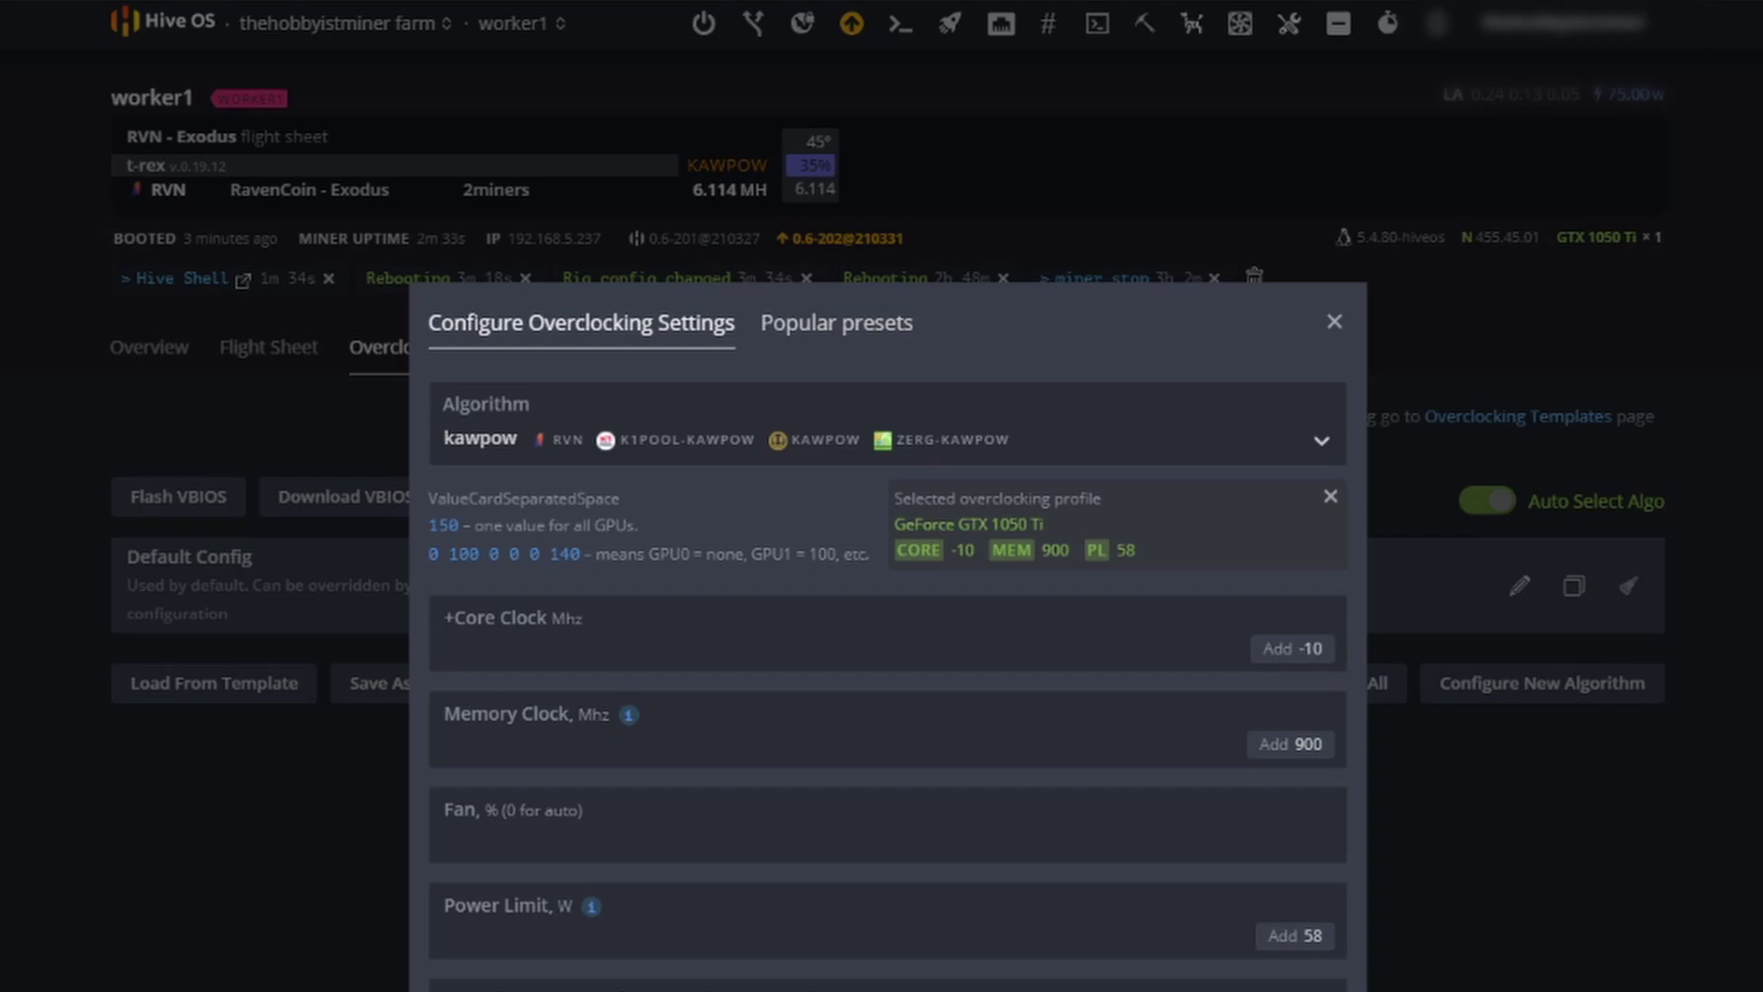
- Fill in core clock -10, memory 900 and power limit 58, and save the kawpow profile
click(808, 944)
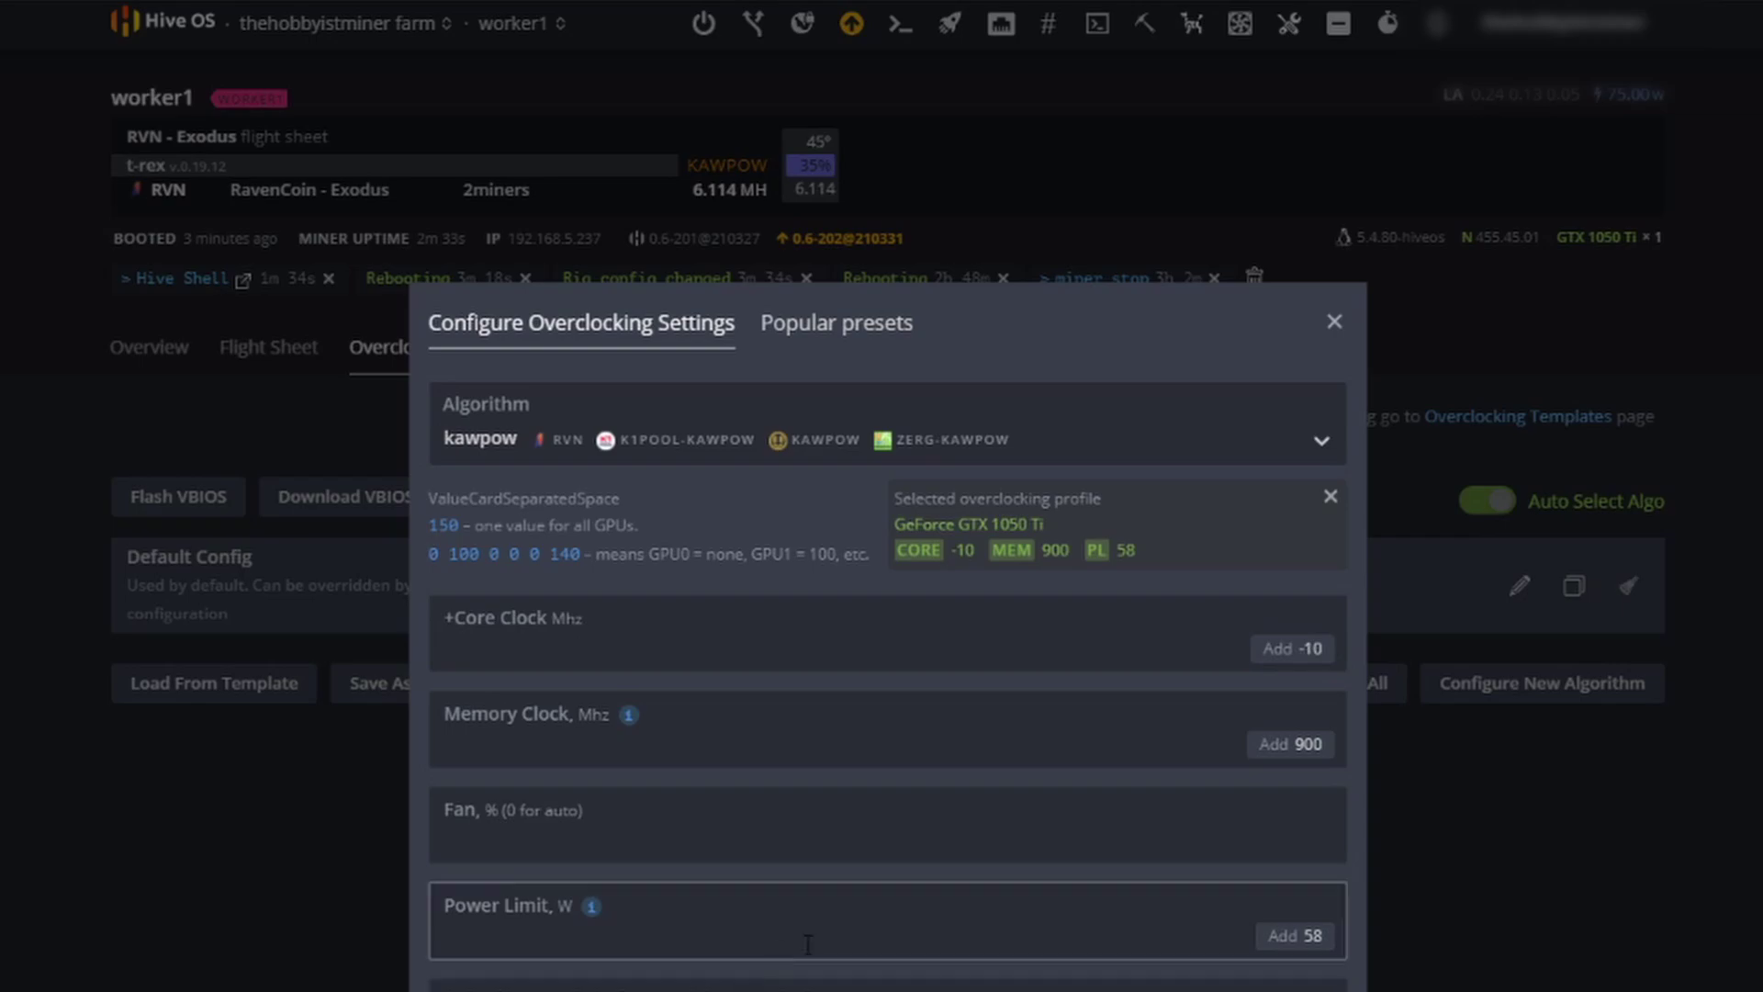
click(1293, 648)
click(1306, 756)
click(1295, 935)
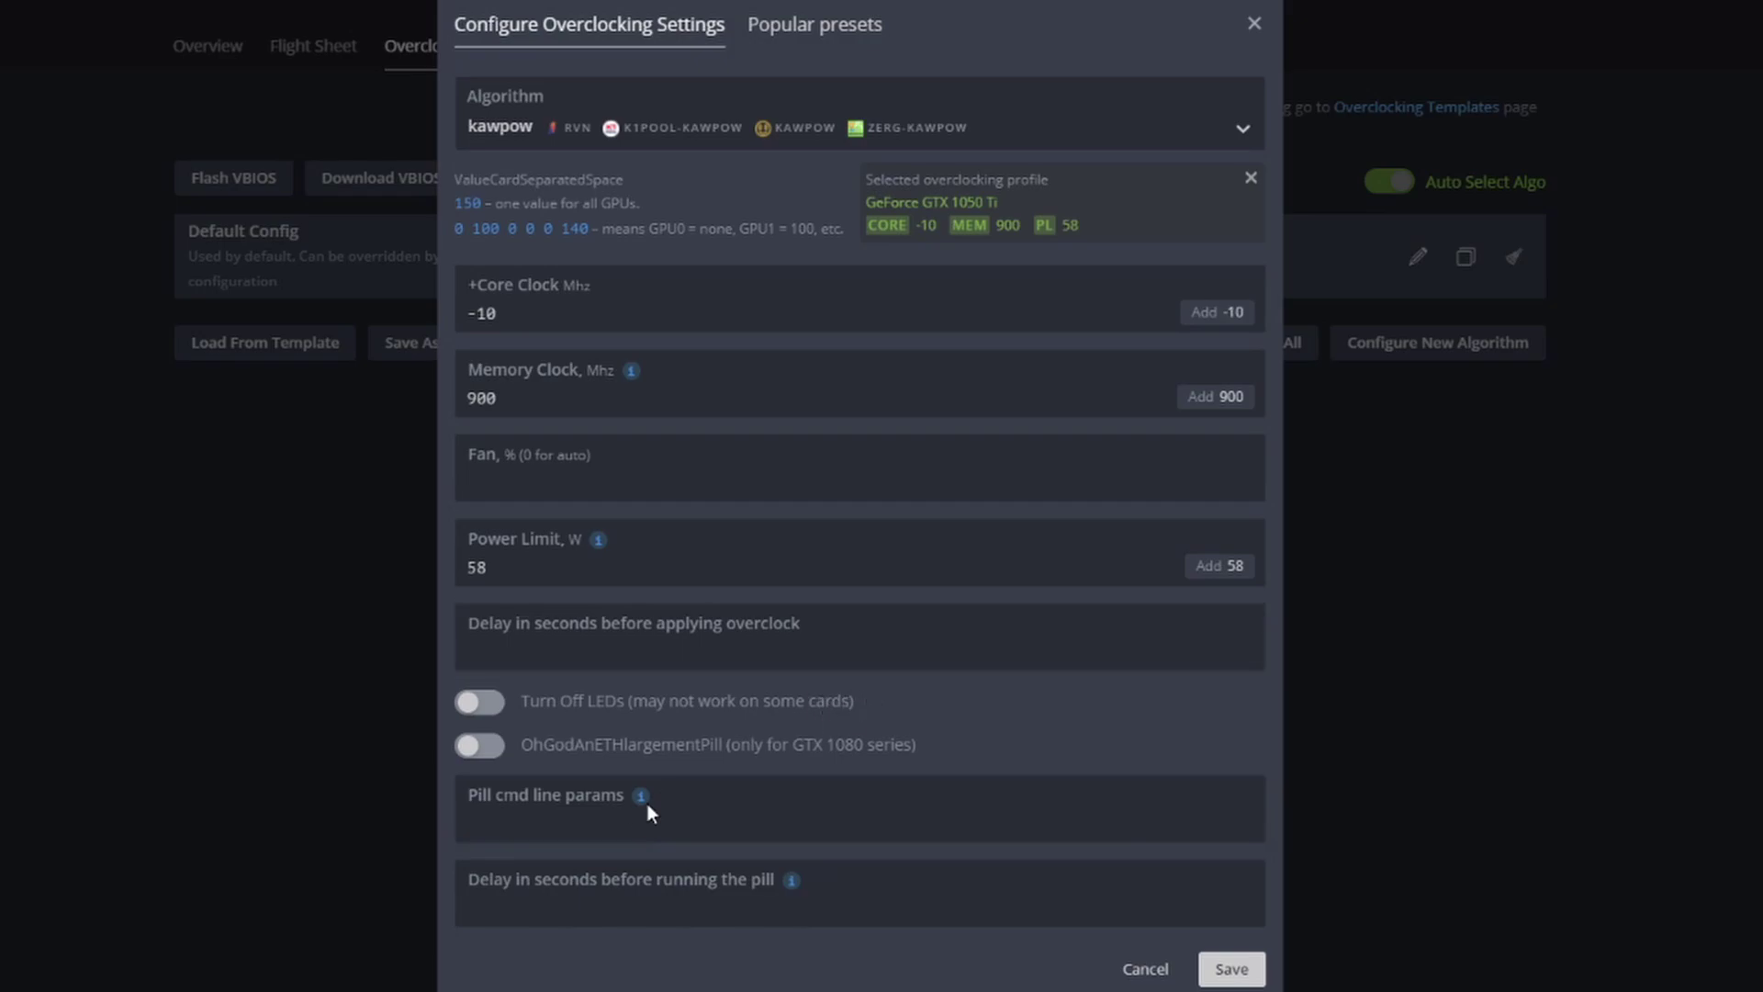
mouse_move(635, 802)
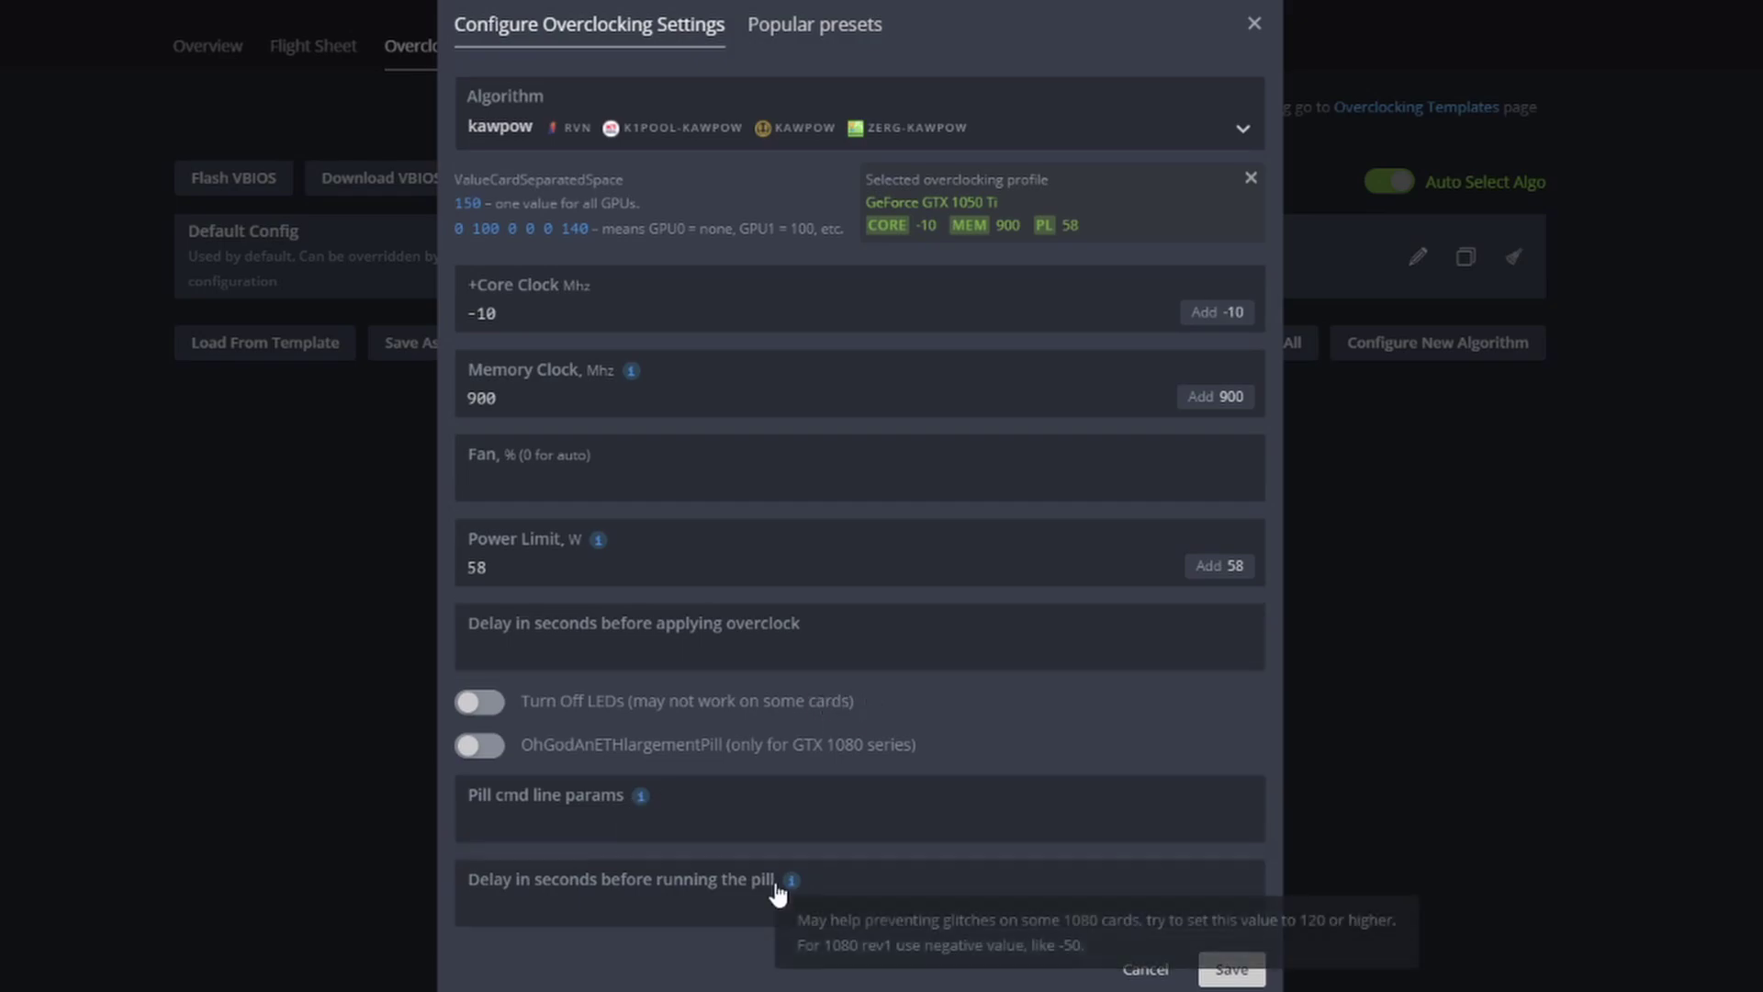
click(1232, 969)
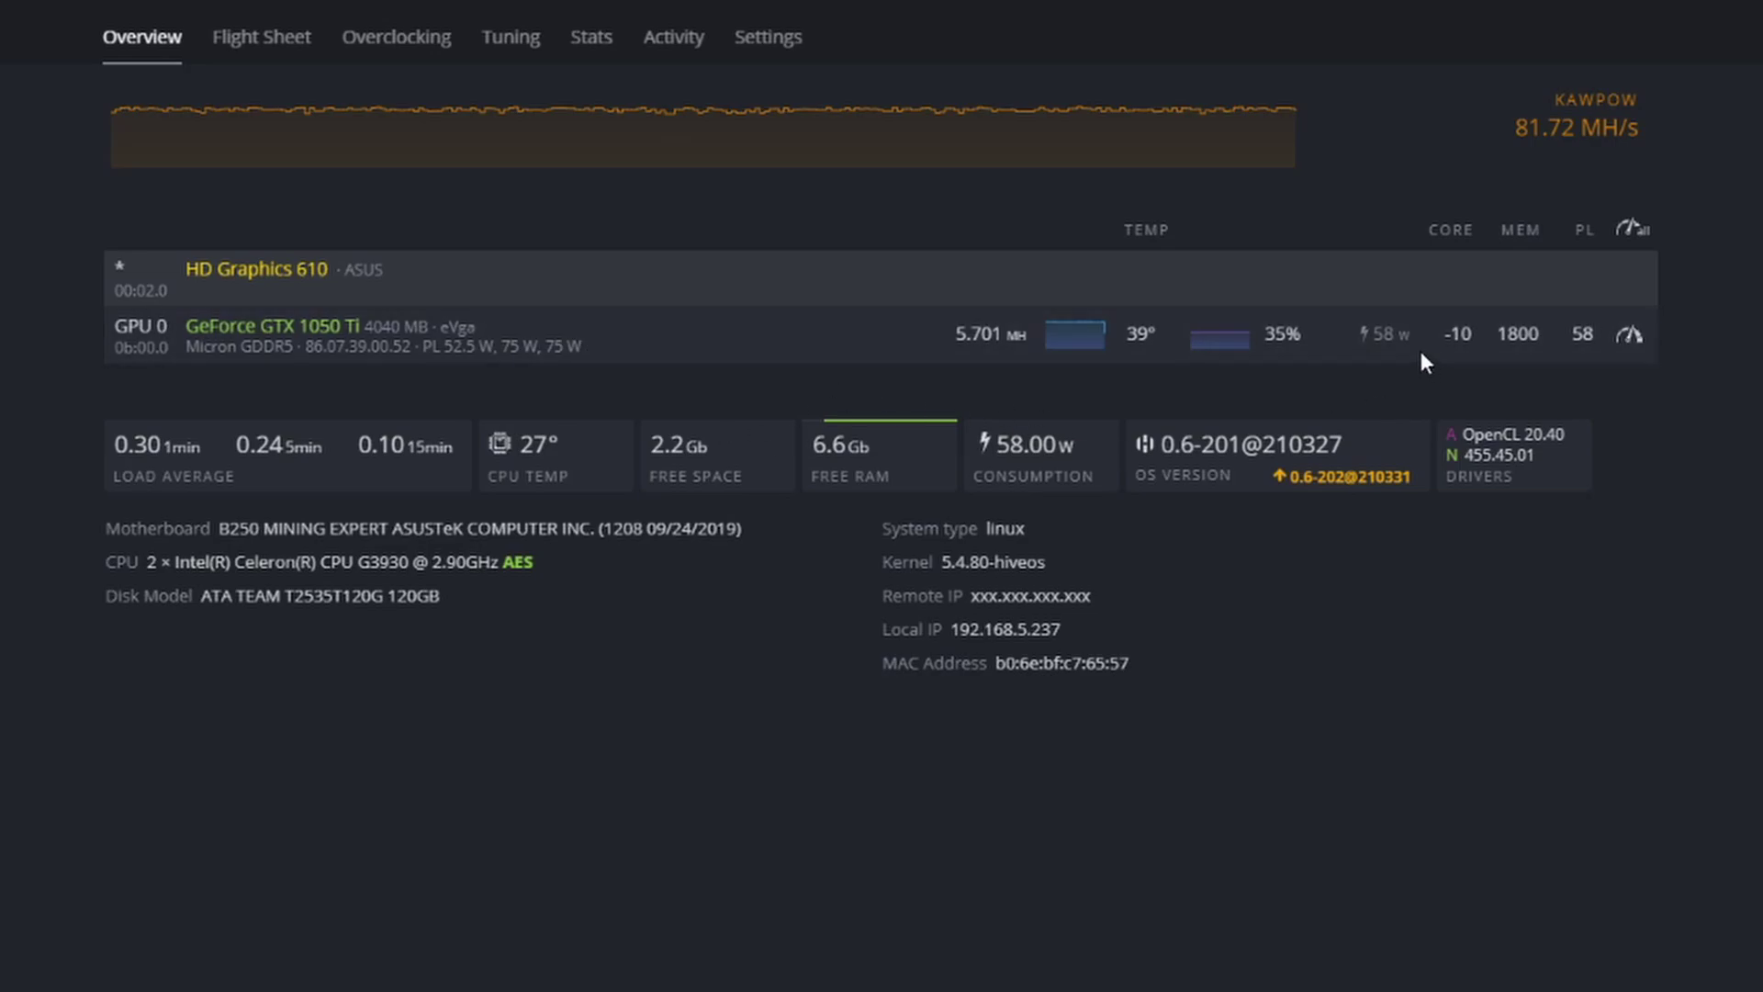
- Filter GPU 0's popular overclock presets to RVN and load the 150/900/66 preset
click(1631, 334)
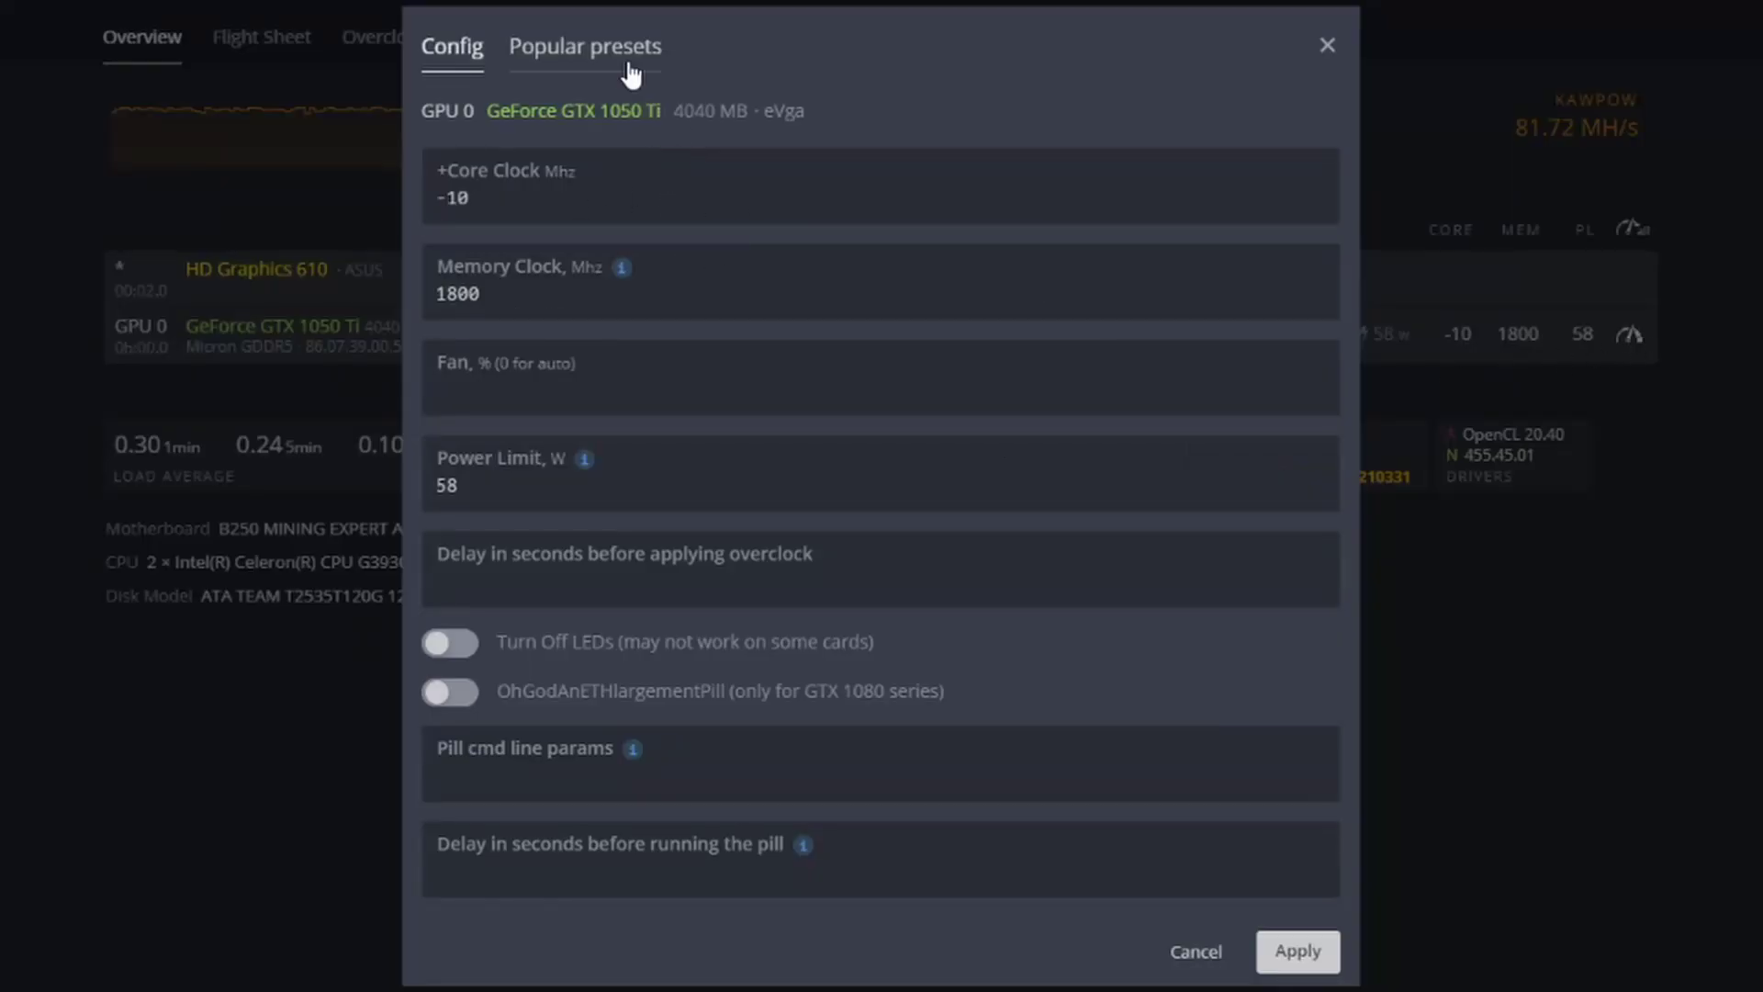
click(593, 50)
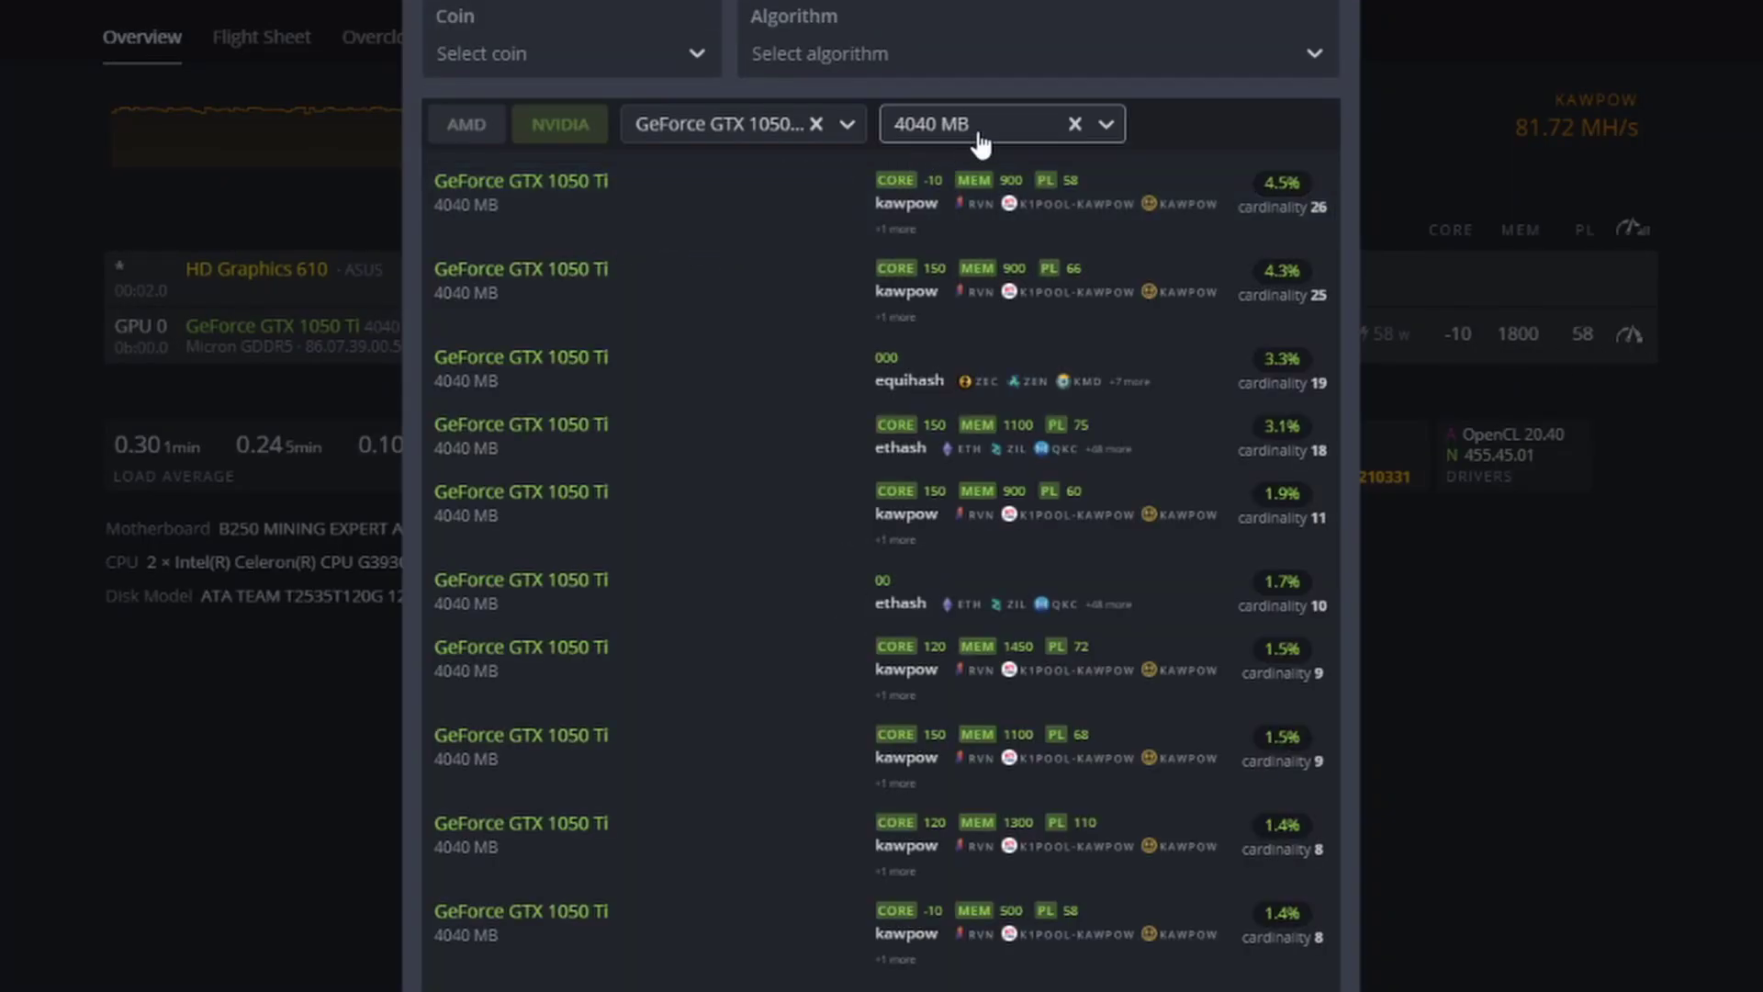
click(886, 66)
click(544, 54)
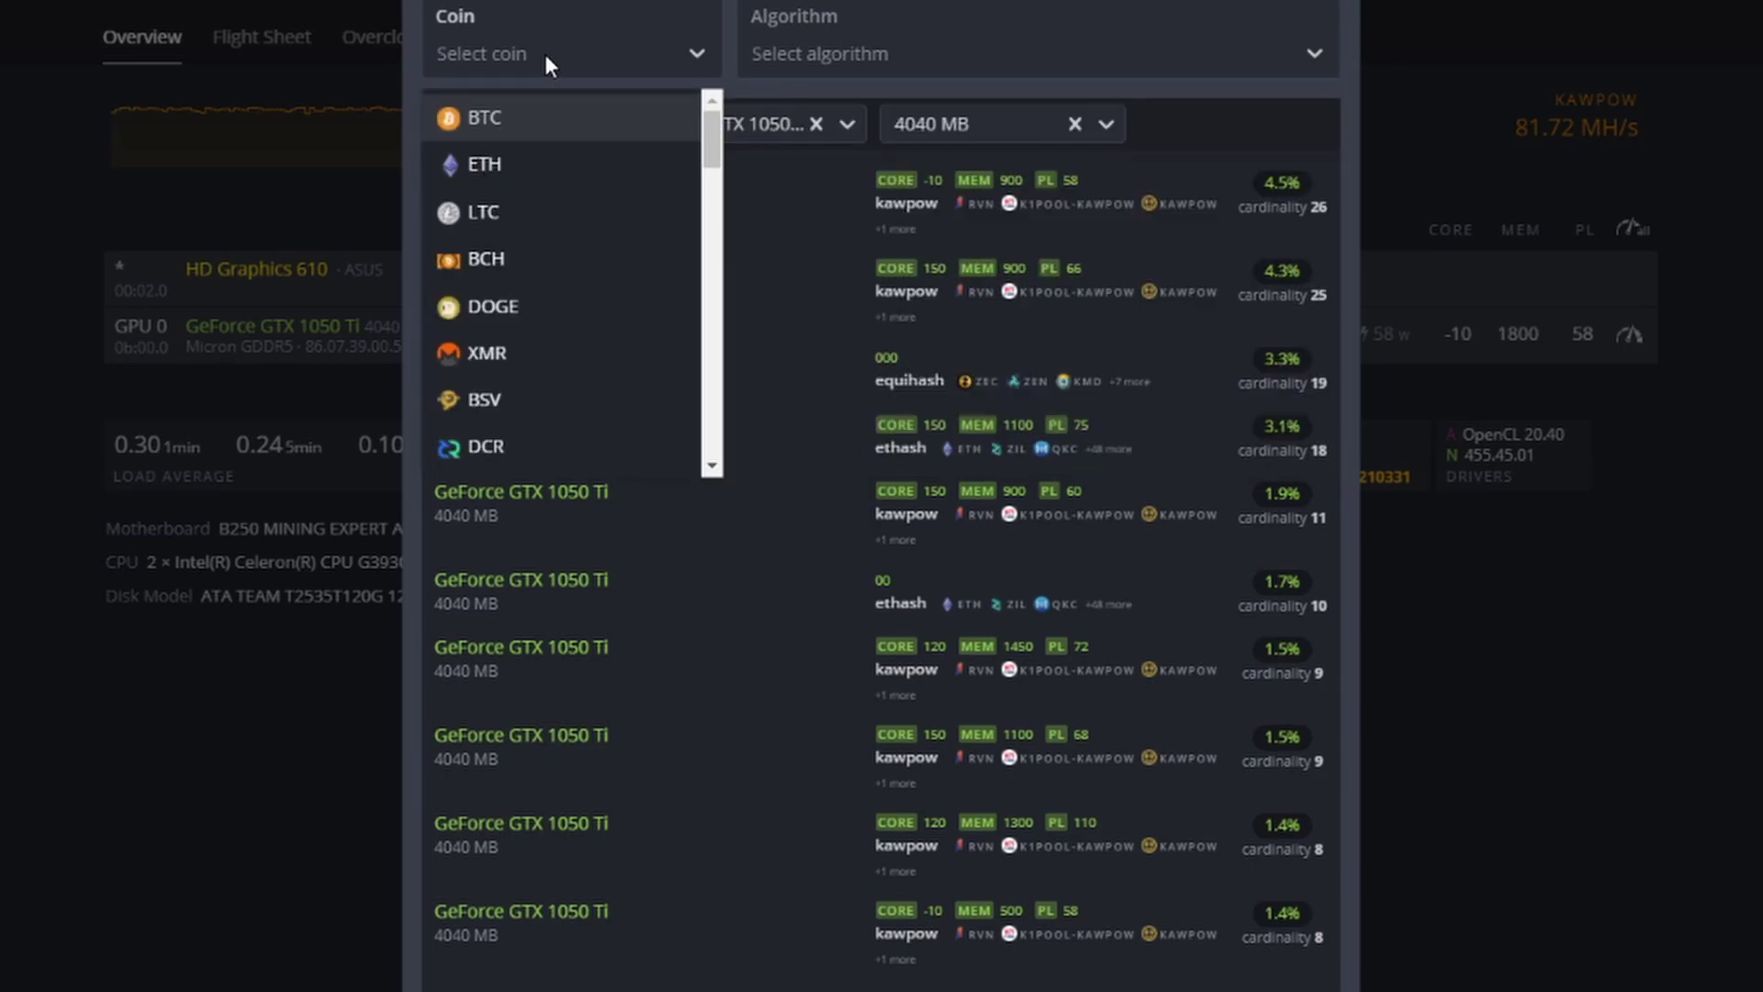
scroll(715, 168, down, 1)
scroll(715, 167, down, 5)
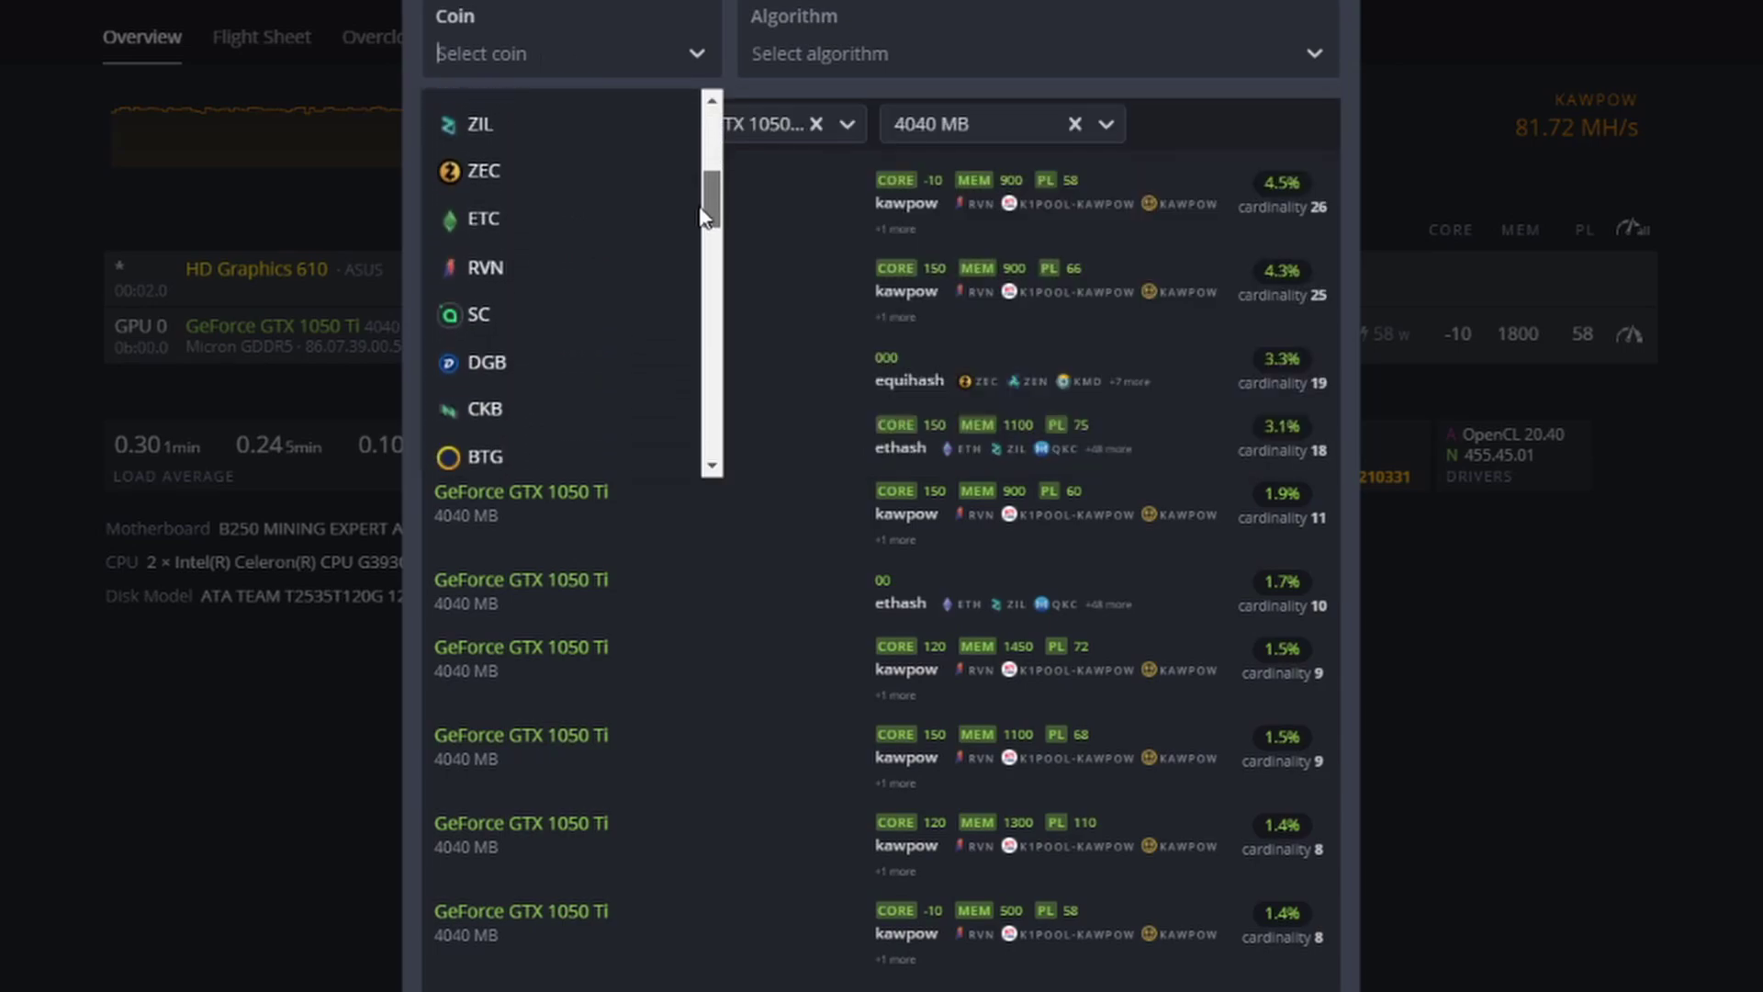
click(538, 196)
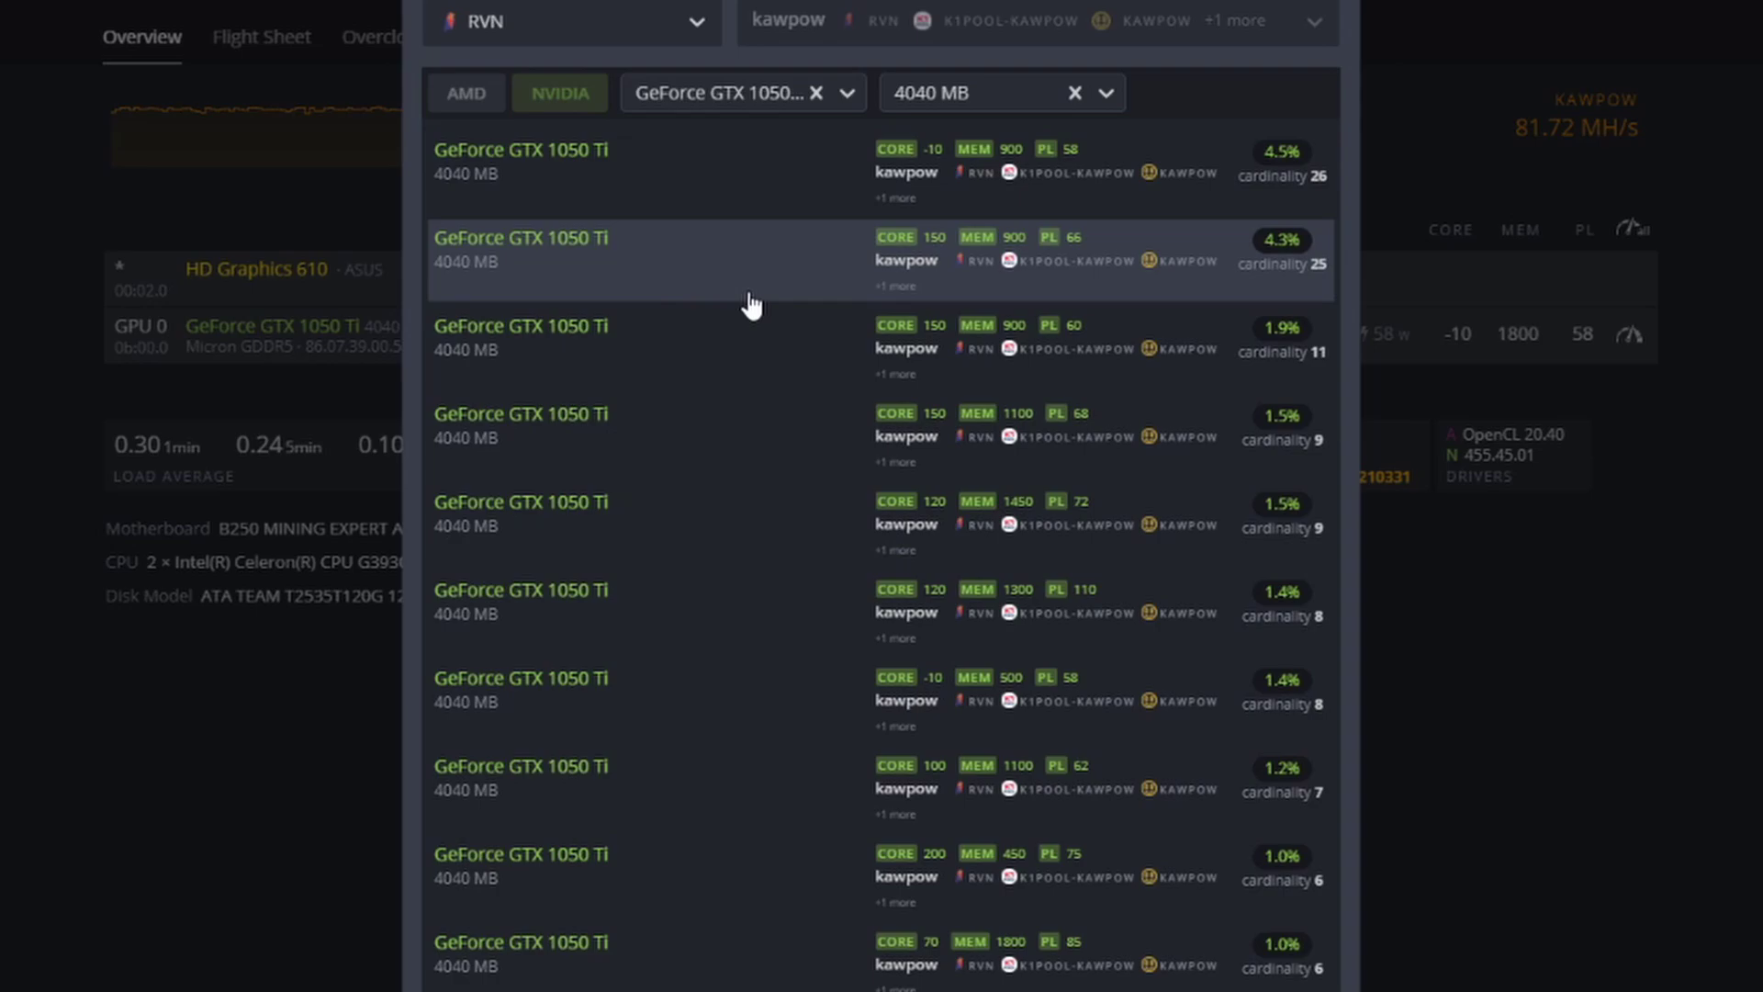
click(1007, 267)
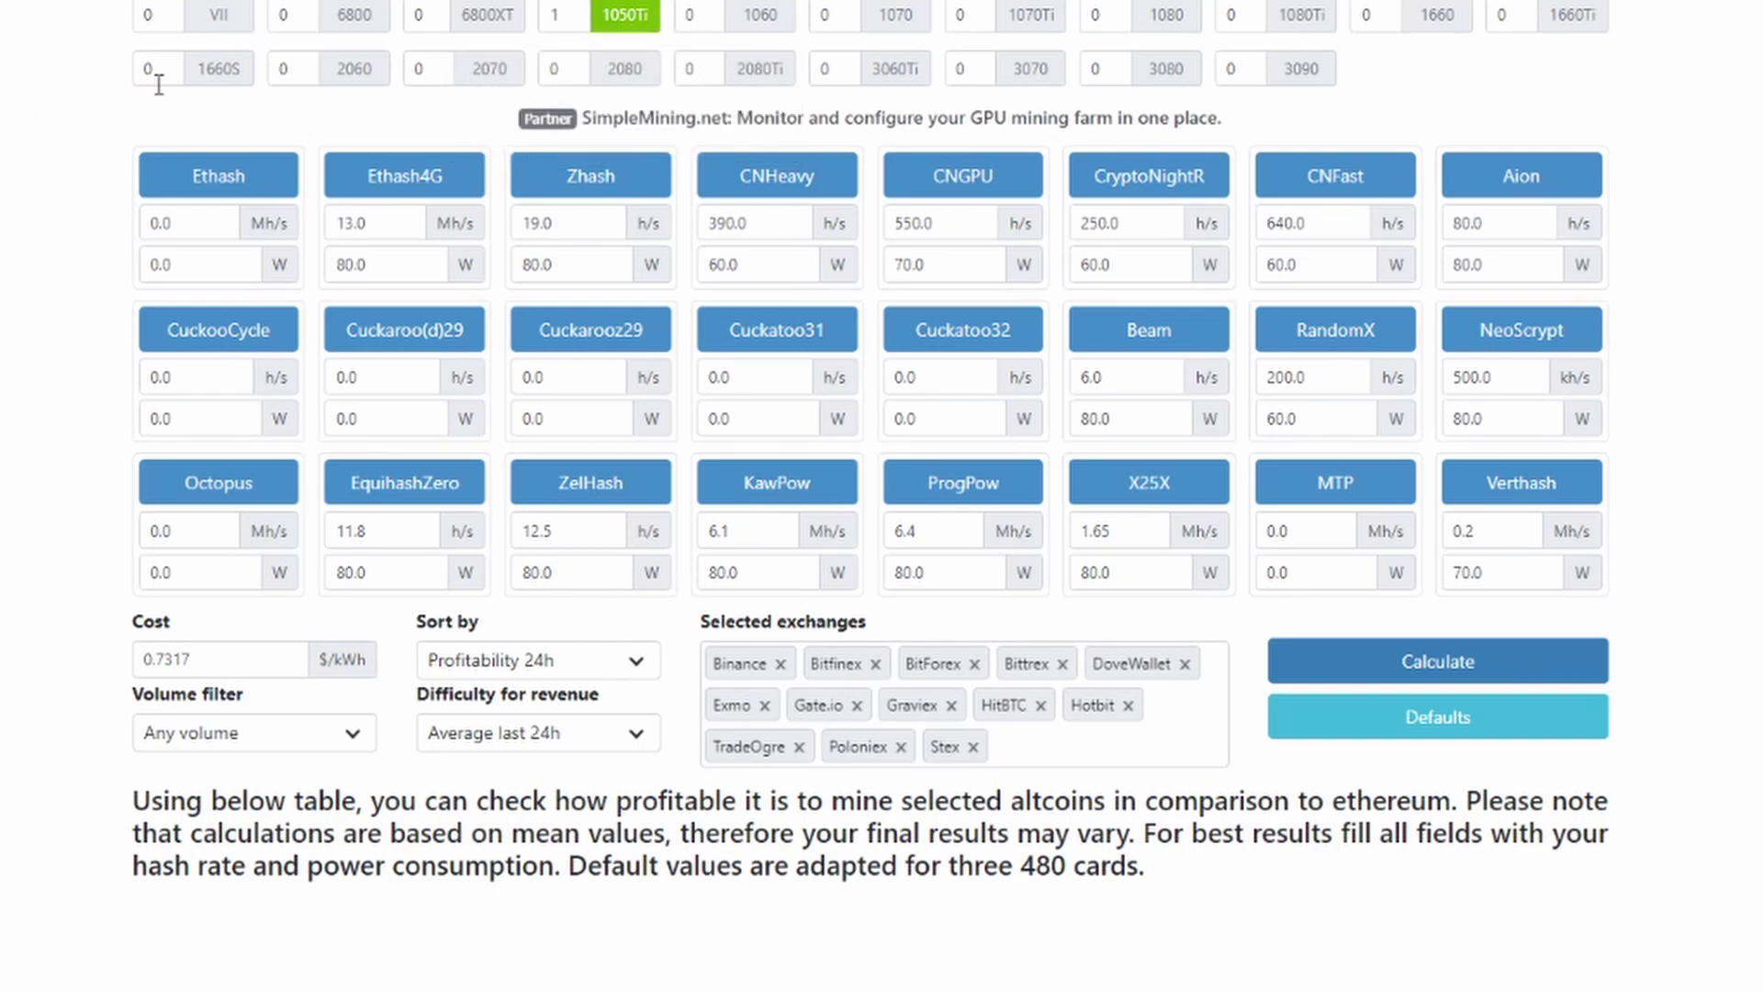
mouse_move(608, 28)
click(742, 529)
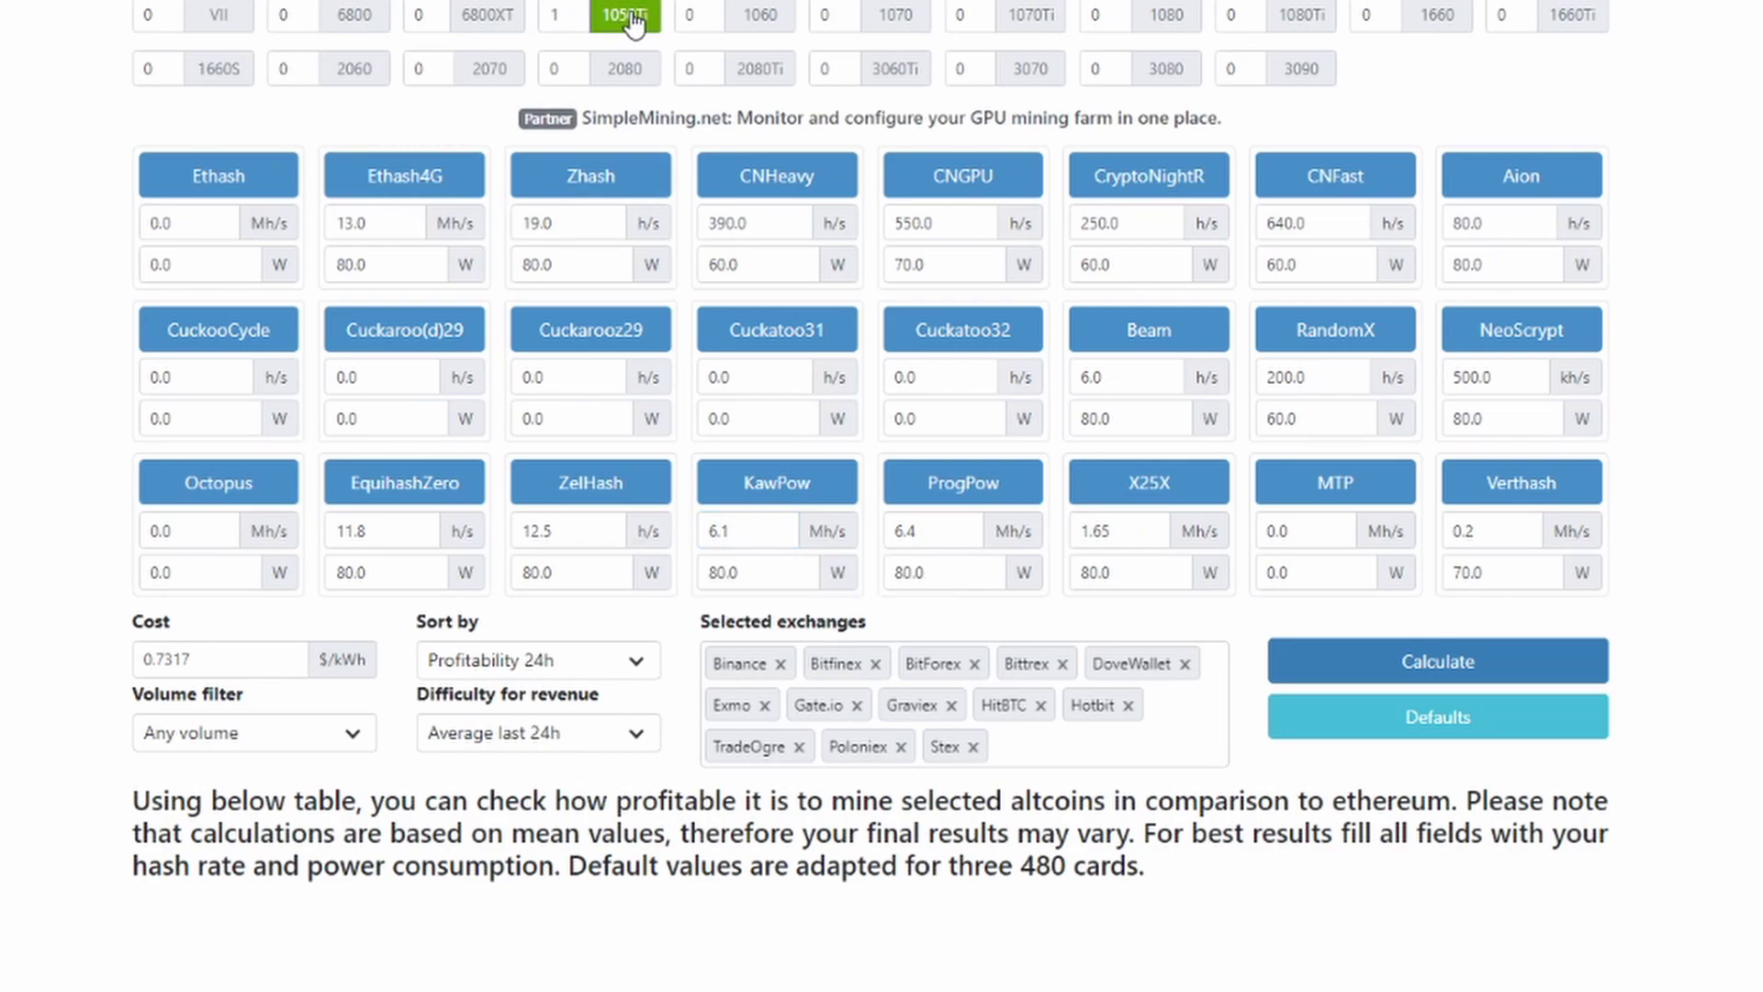
mouse_move(628, 40)
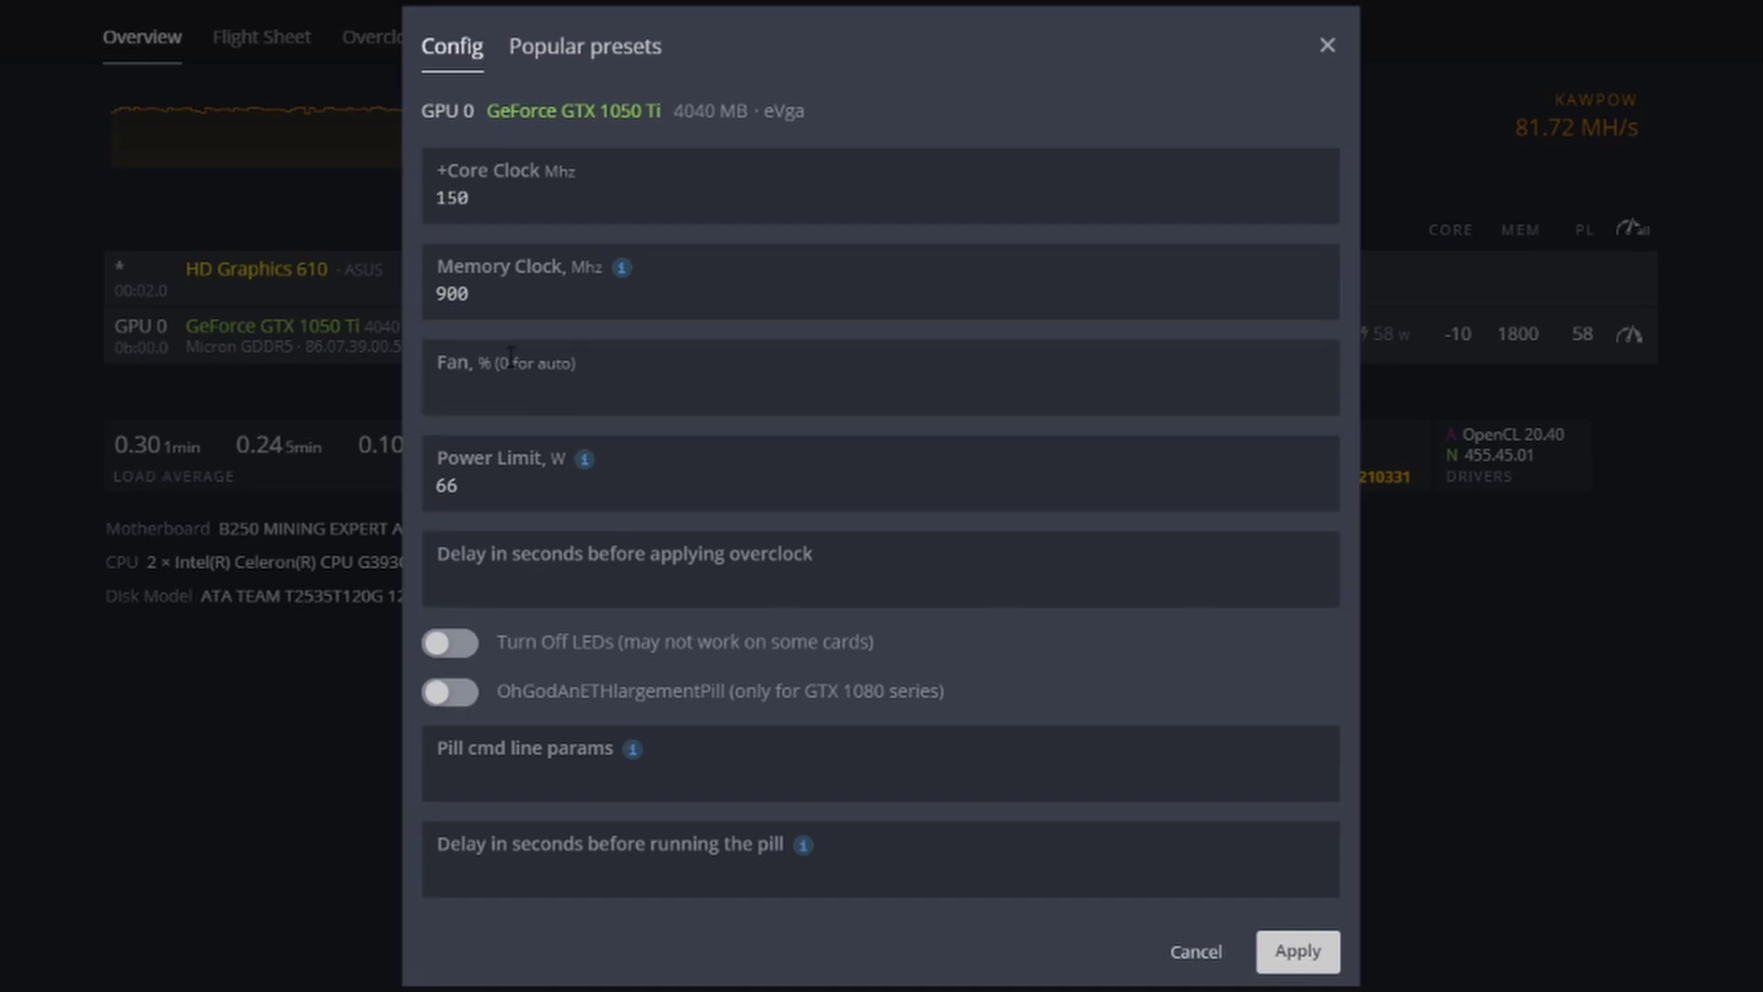
- Check GPU 0's core and memory clock fields, then close the dialog without applying
double_click(468, 196)
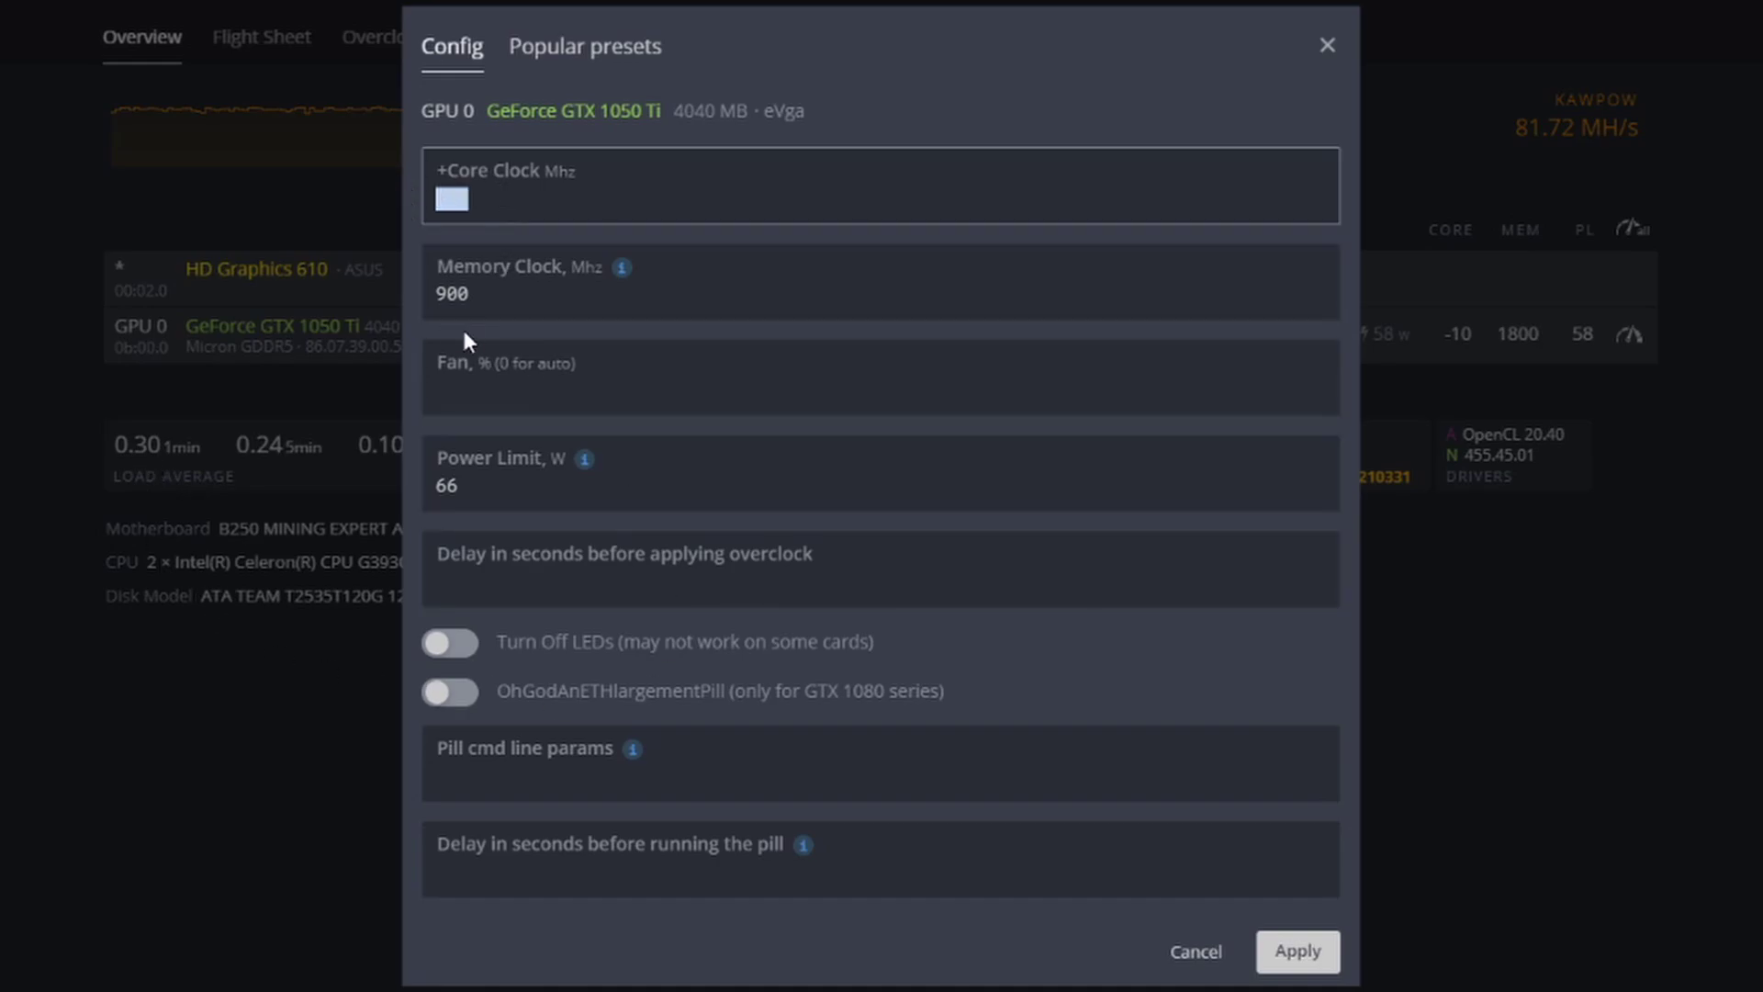
click(555, 194)
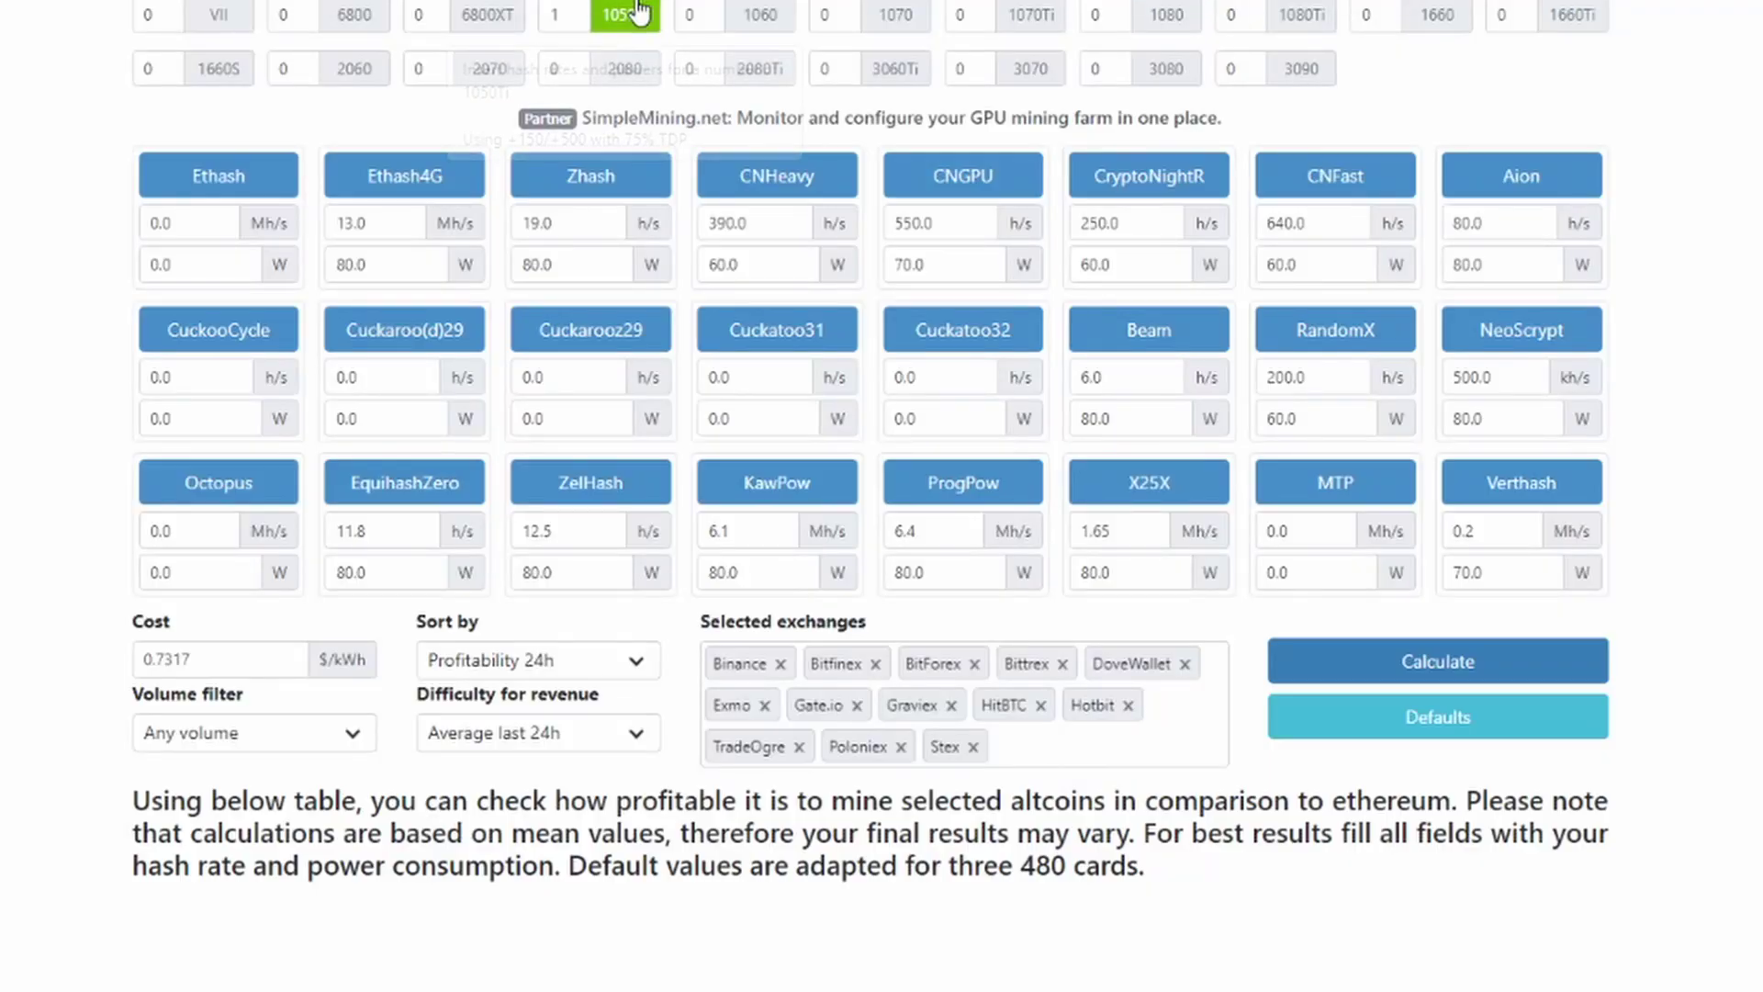
mouse_move(631, 25)
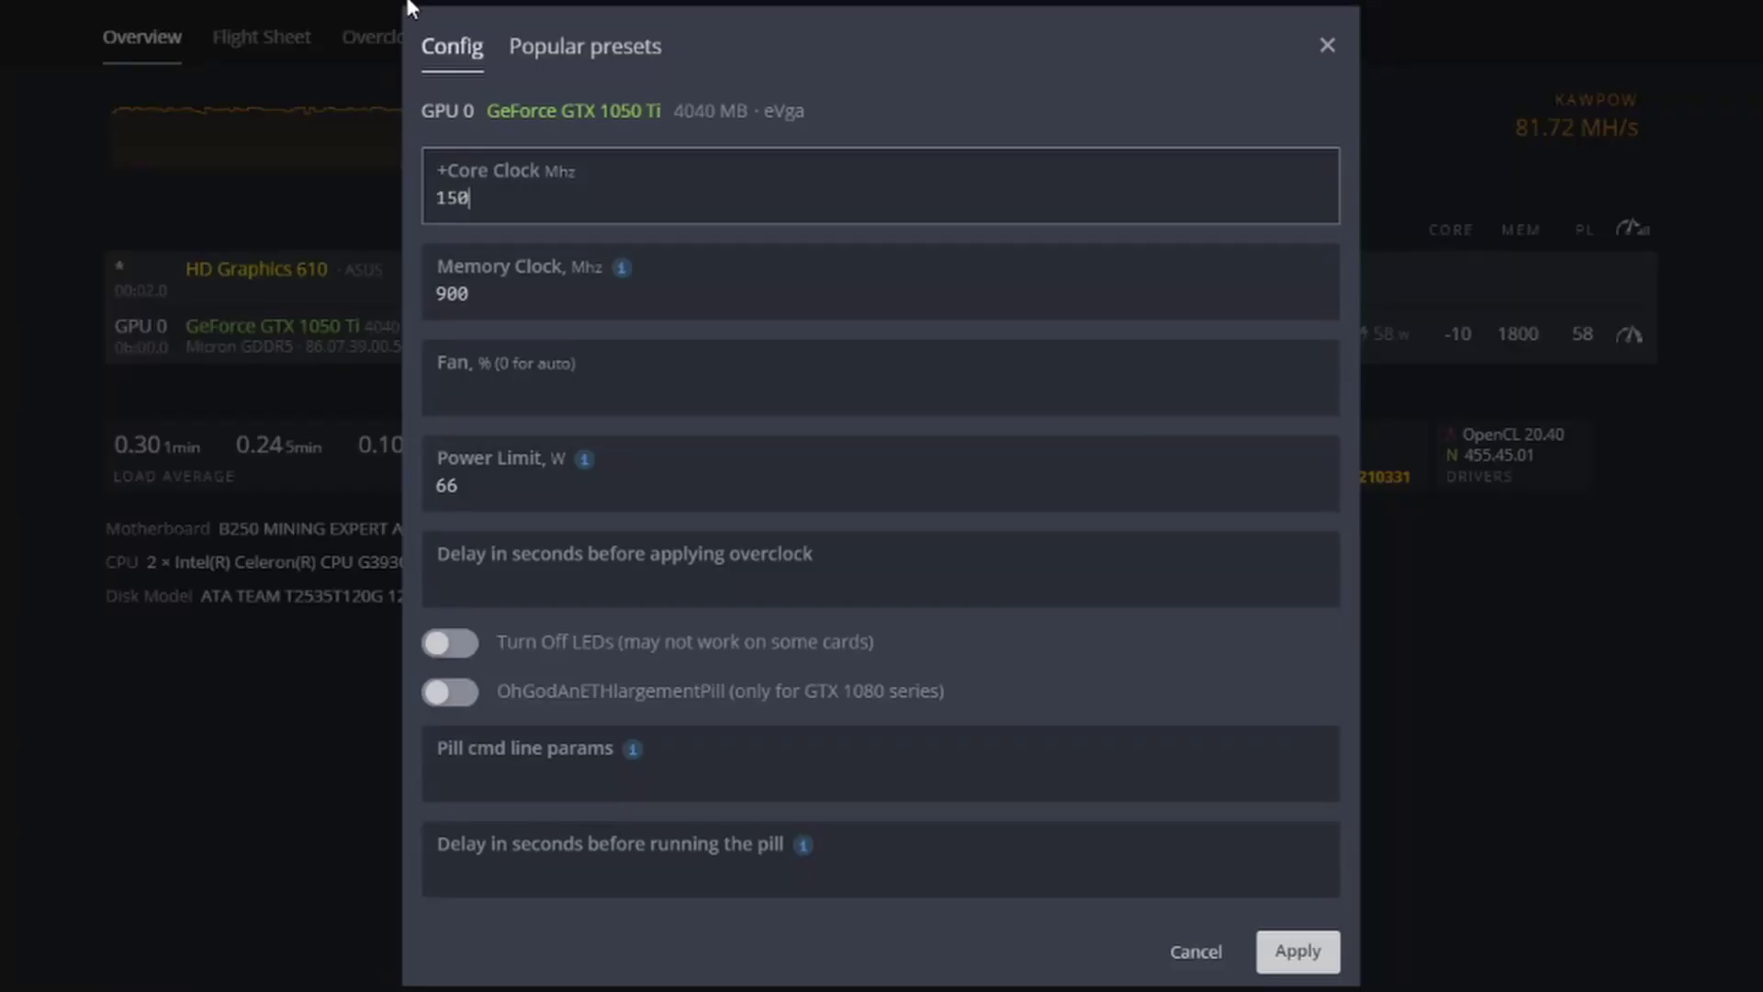
click(476, 312)
click(588, 48)
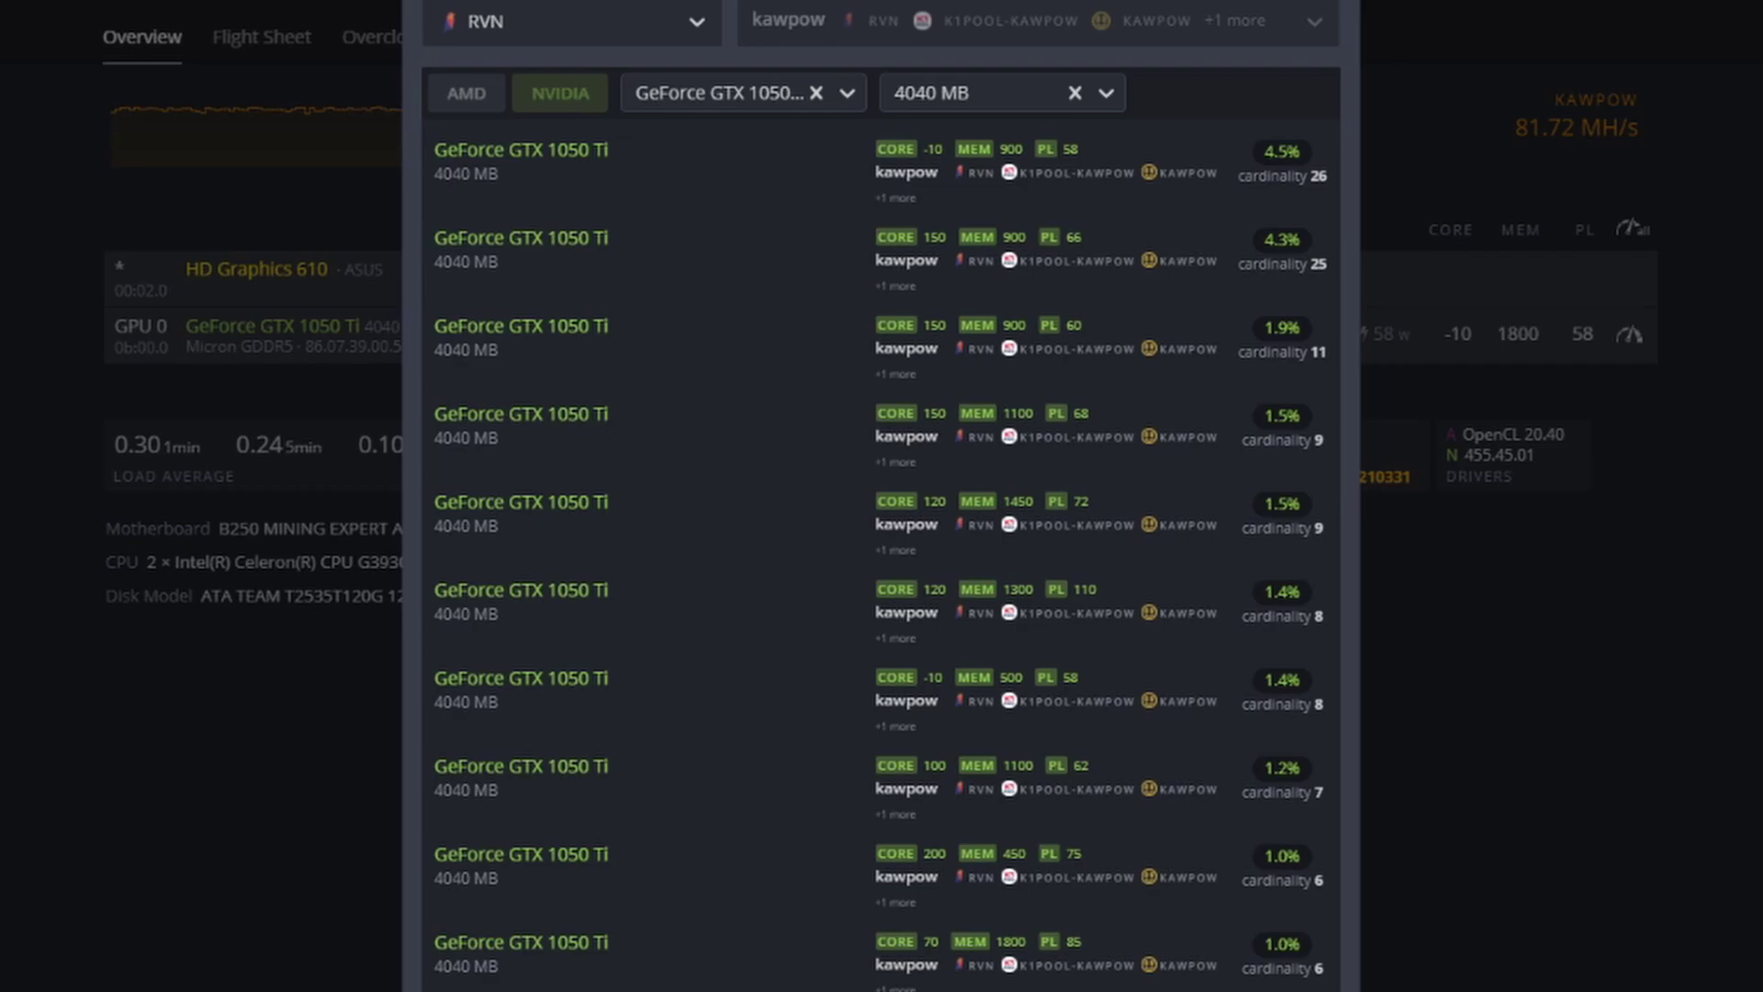
key(Escape)
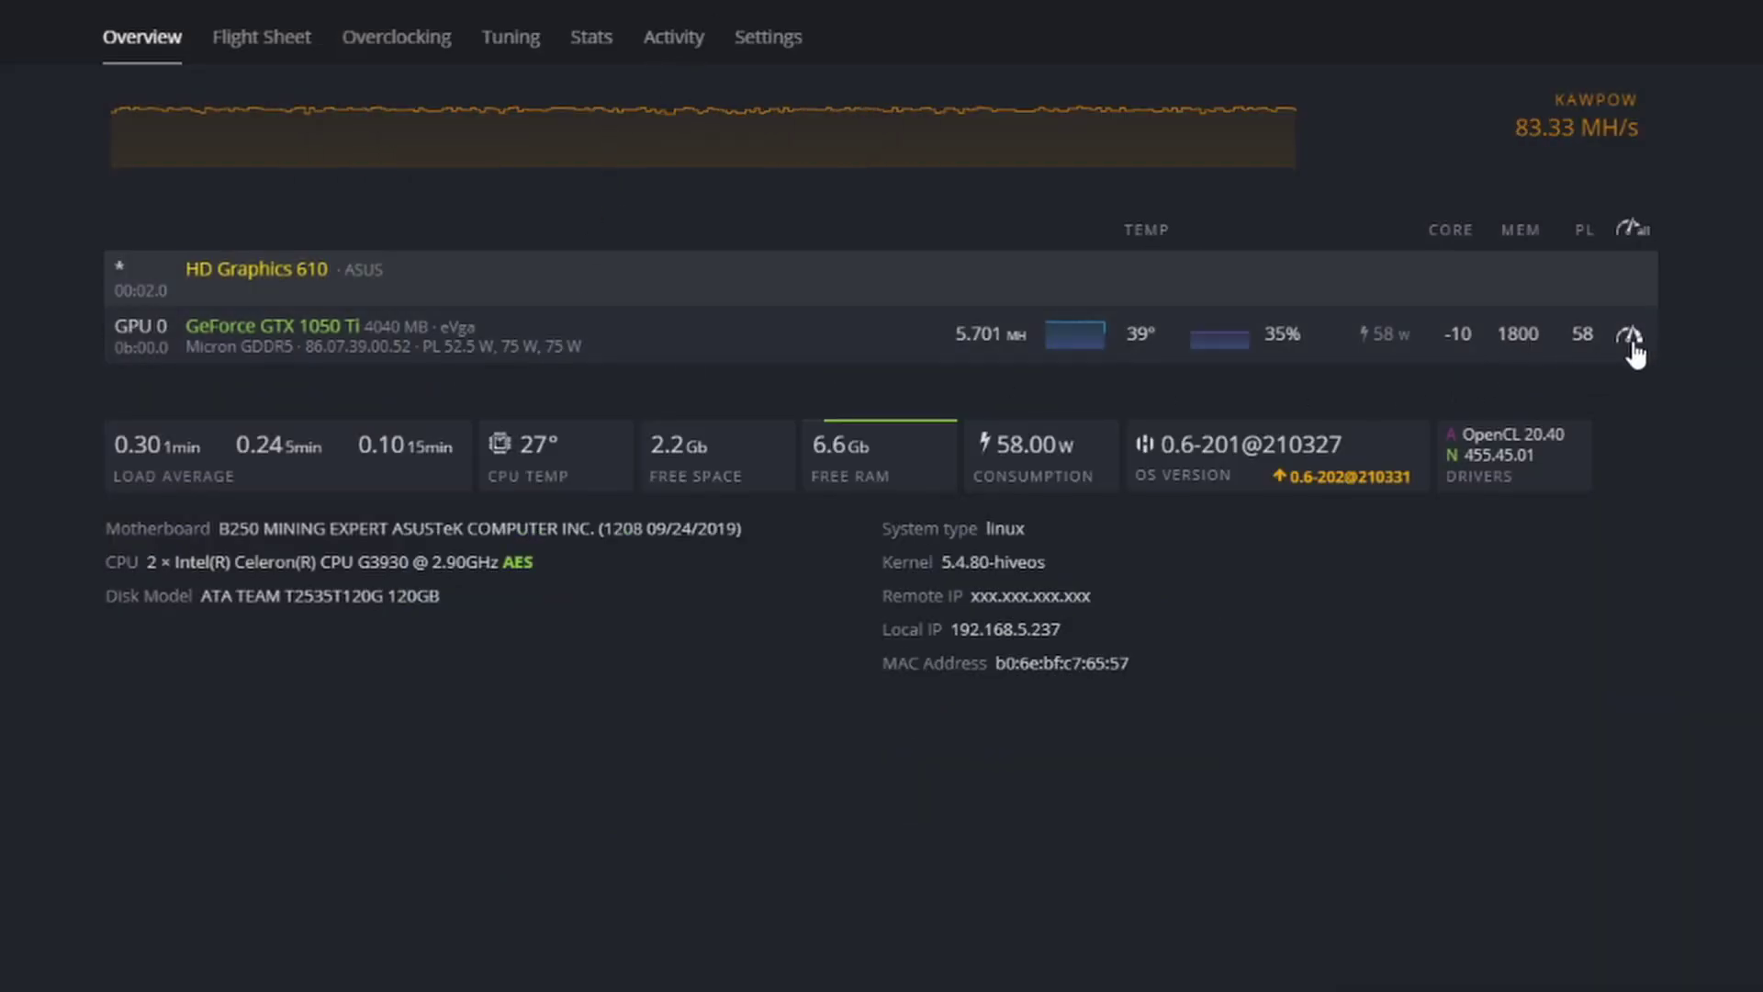
- Load the 4.3% RVN preset (core 150, memory 900, PL 66) for GPU 0 and apply it
click(1631, 335)
click(628, 48)
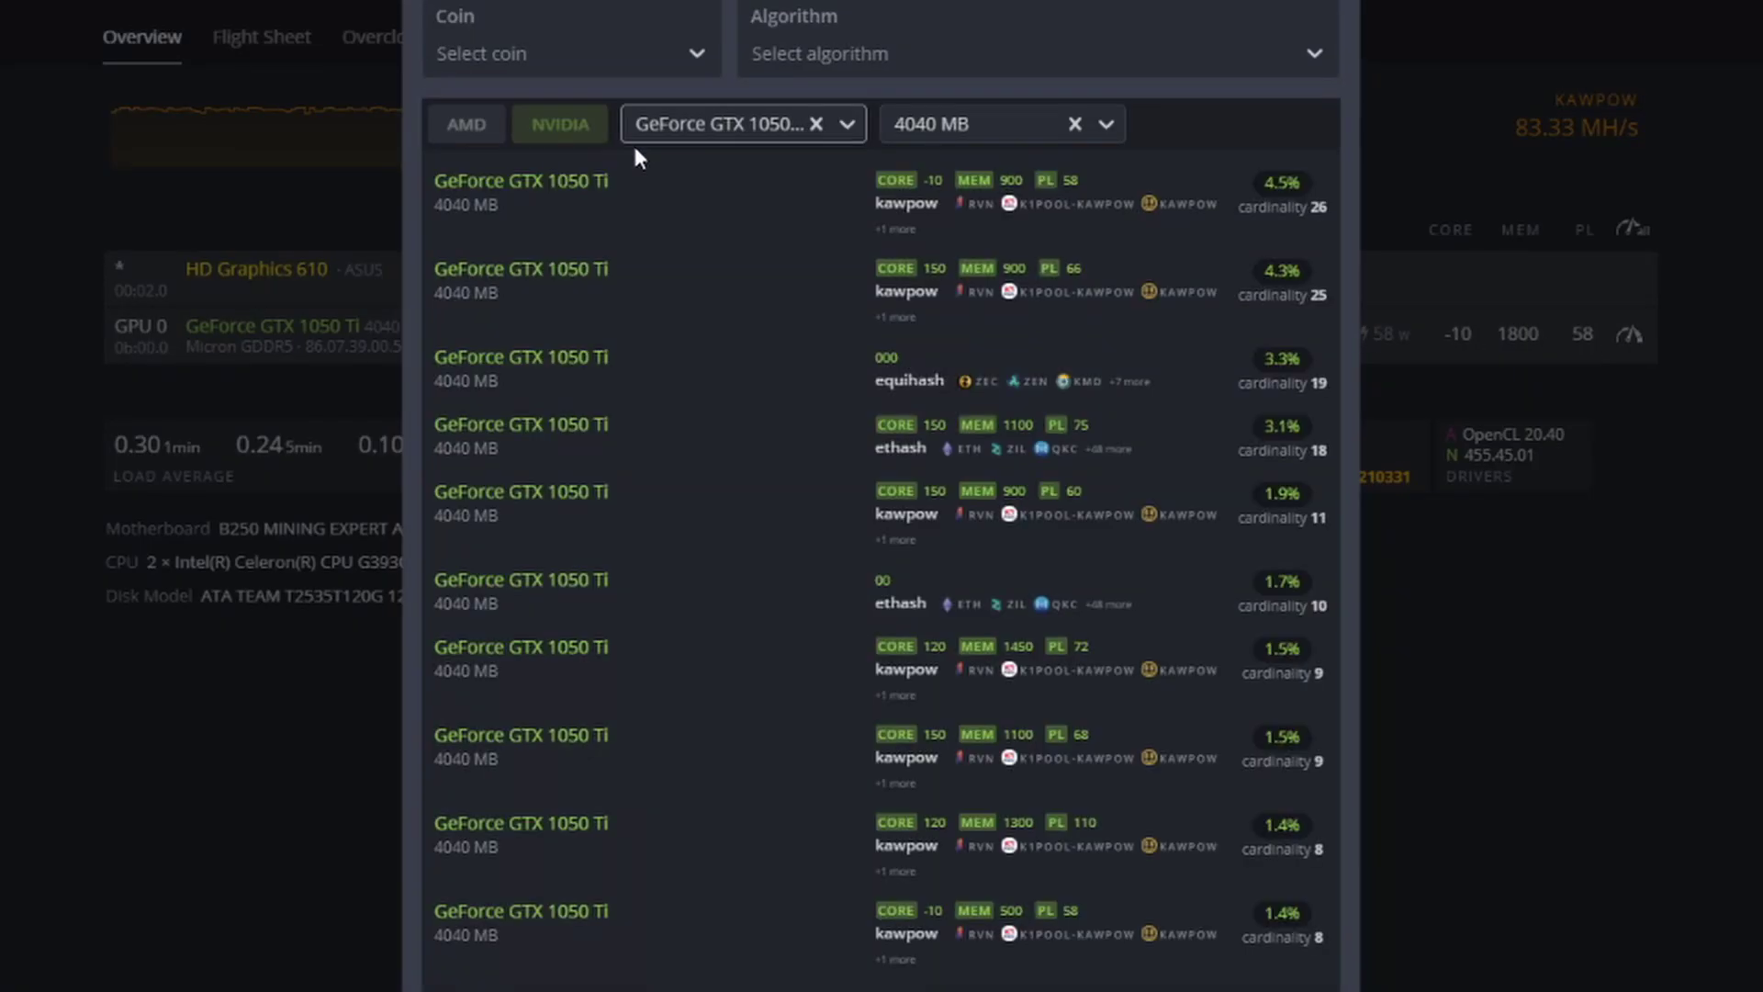
click(871, 46)
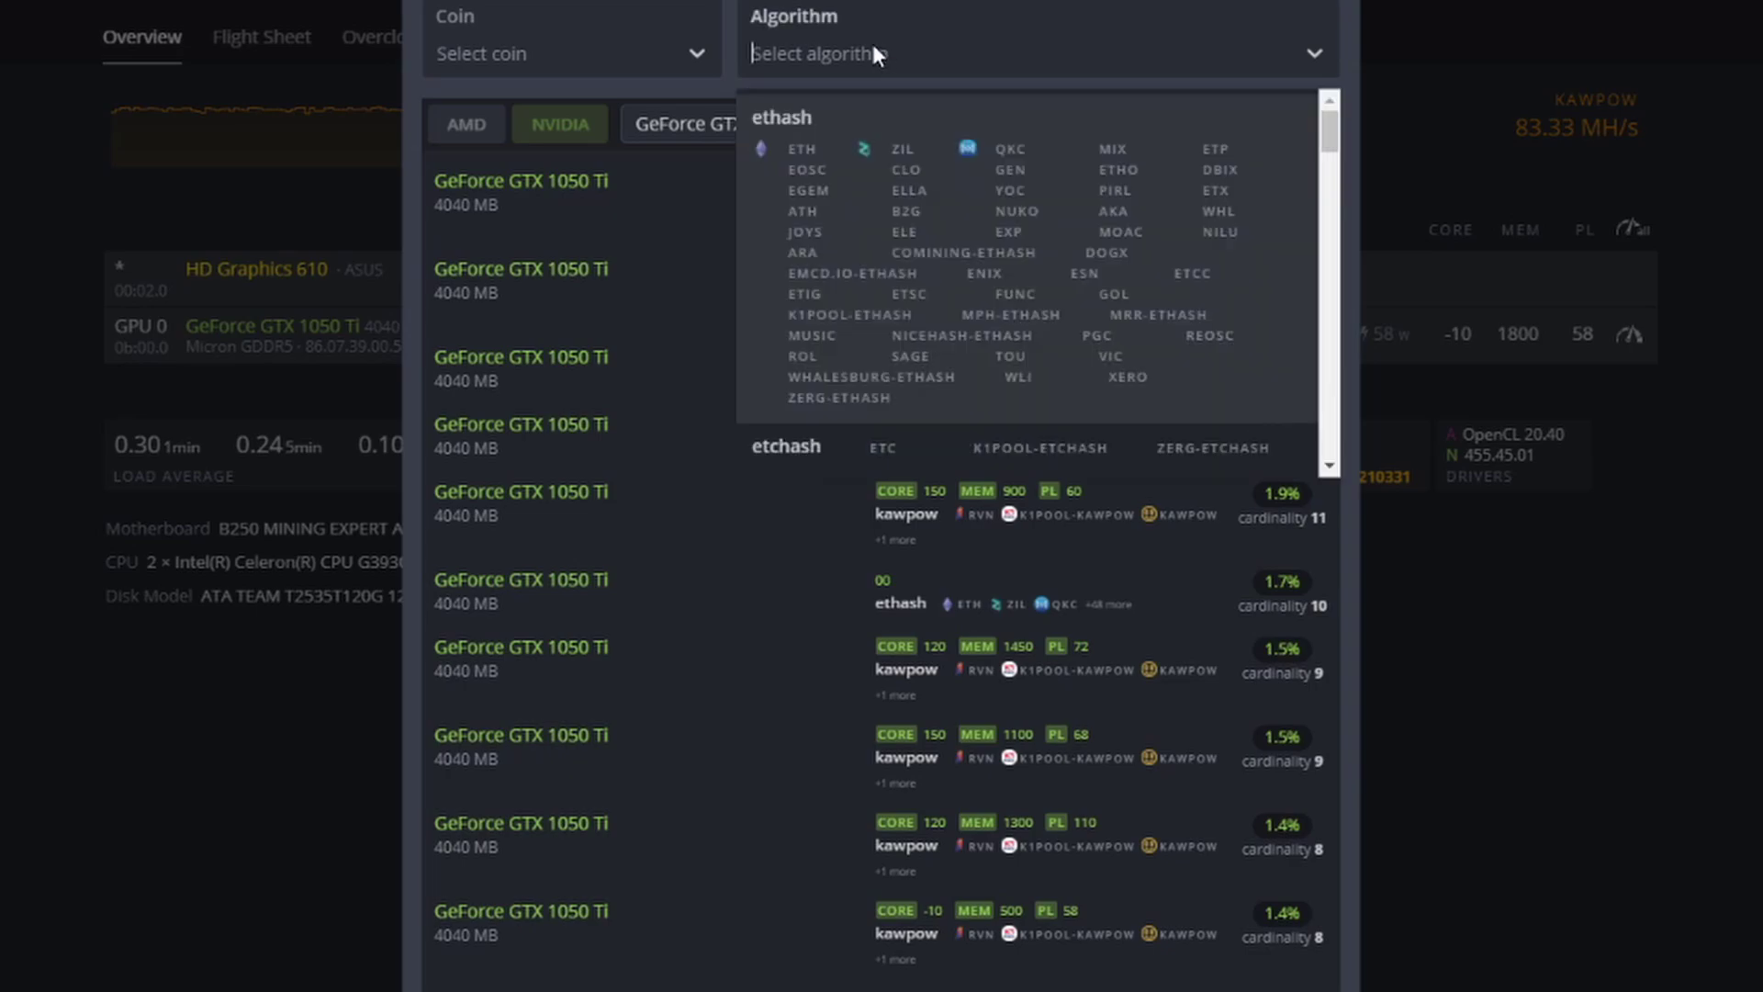
click(692, 53)
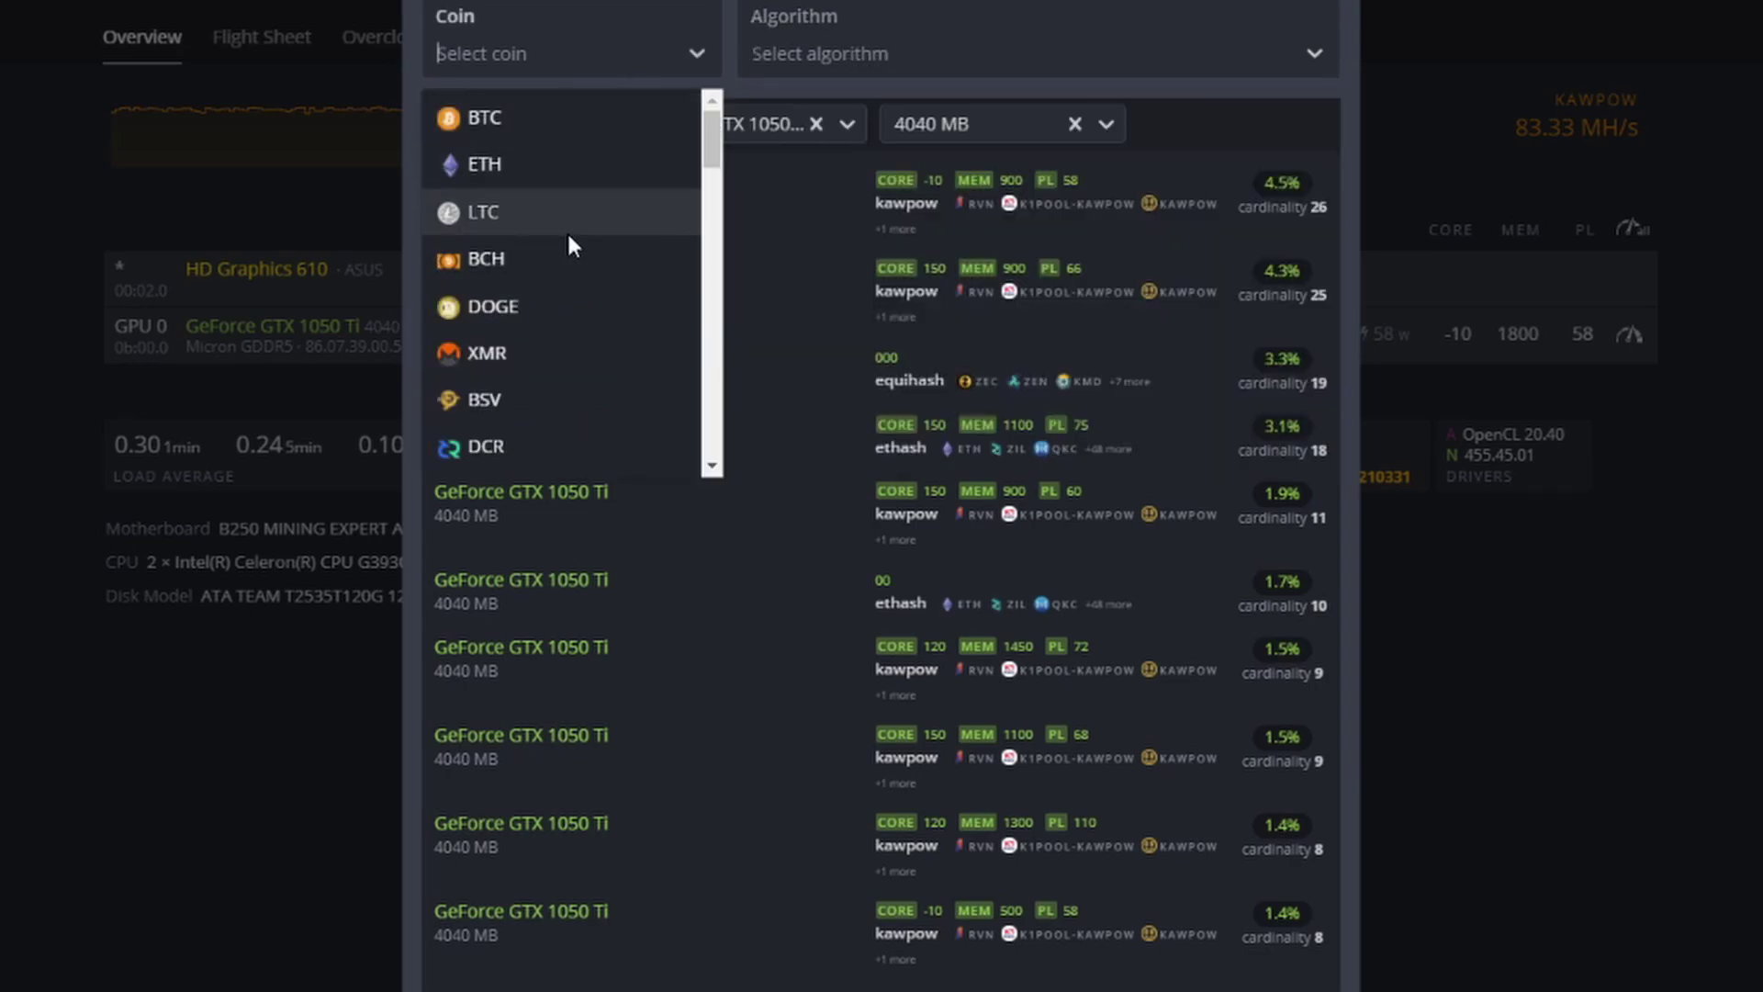
text(rv)
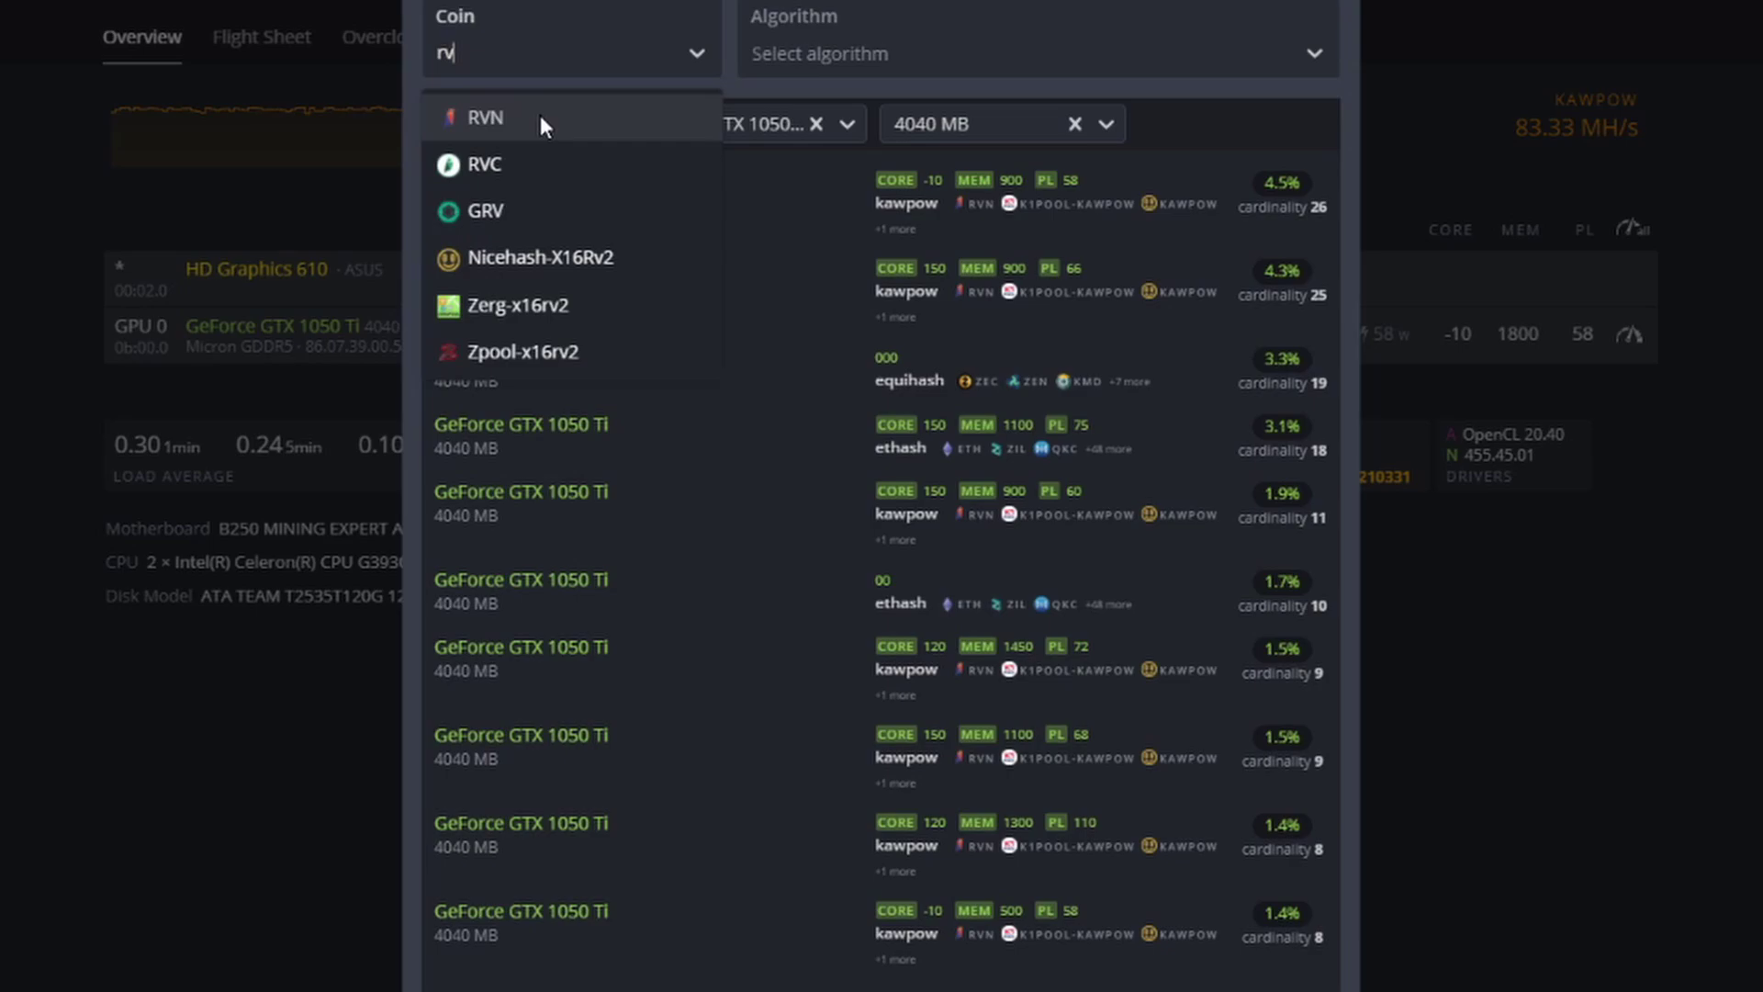
click(540, 116)
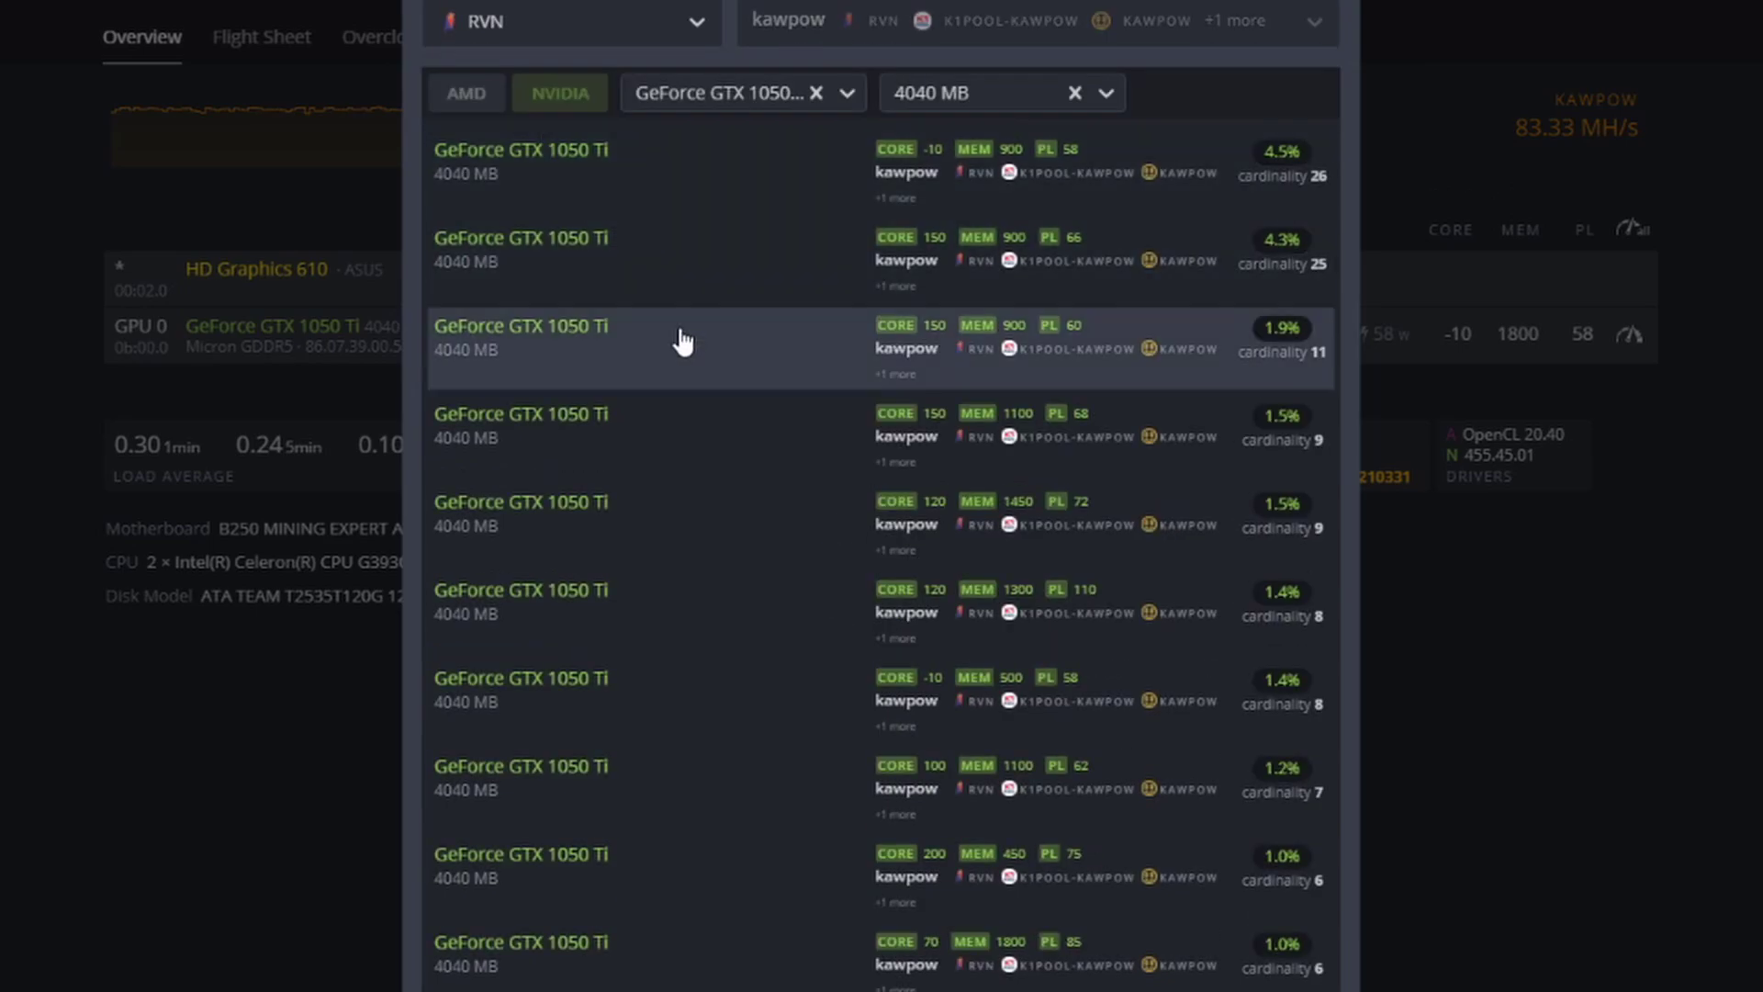
click(1135, 253)
click(1295, 955)
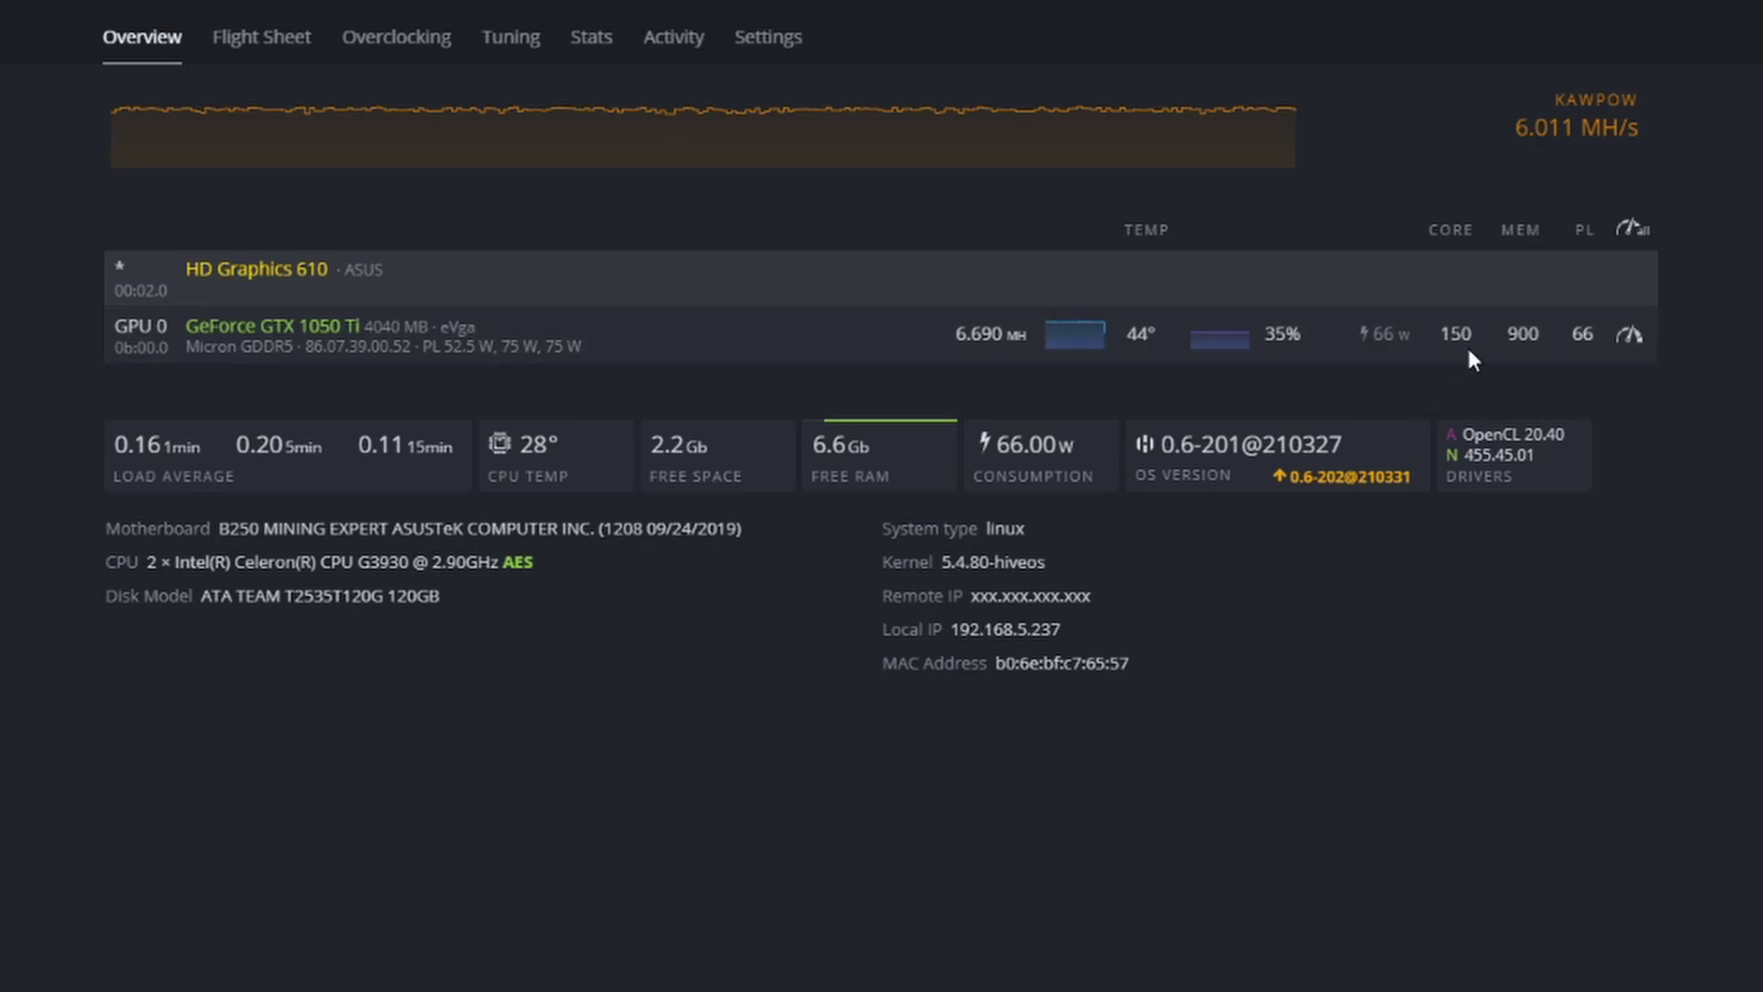
click(1629, 230)
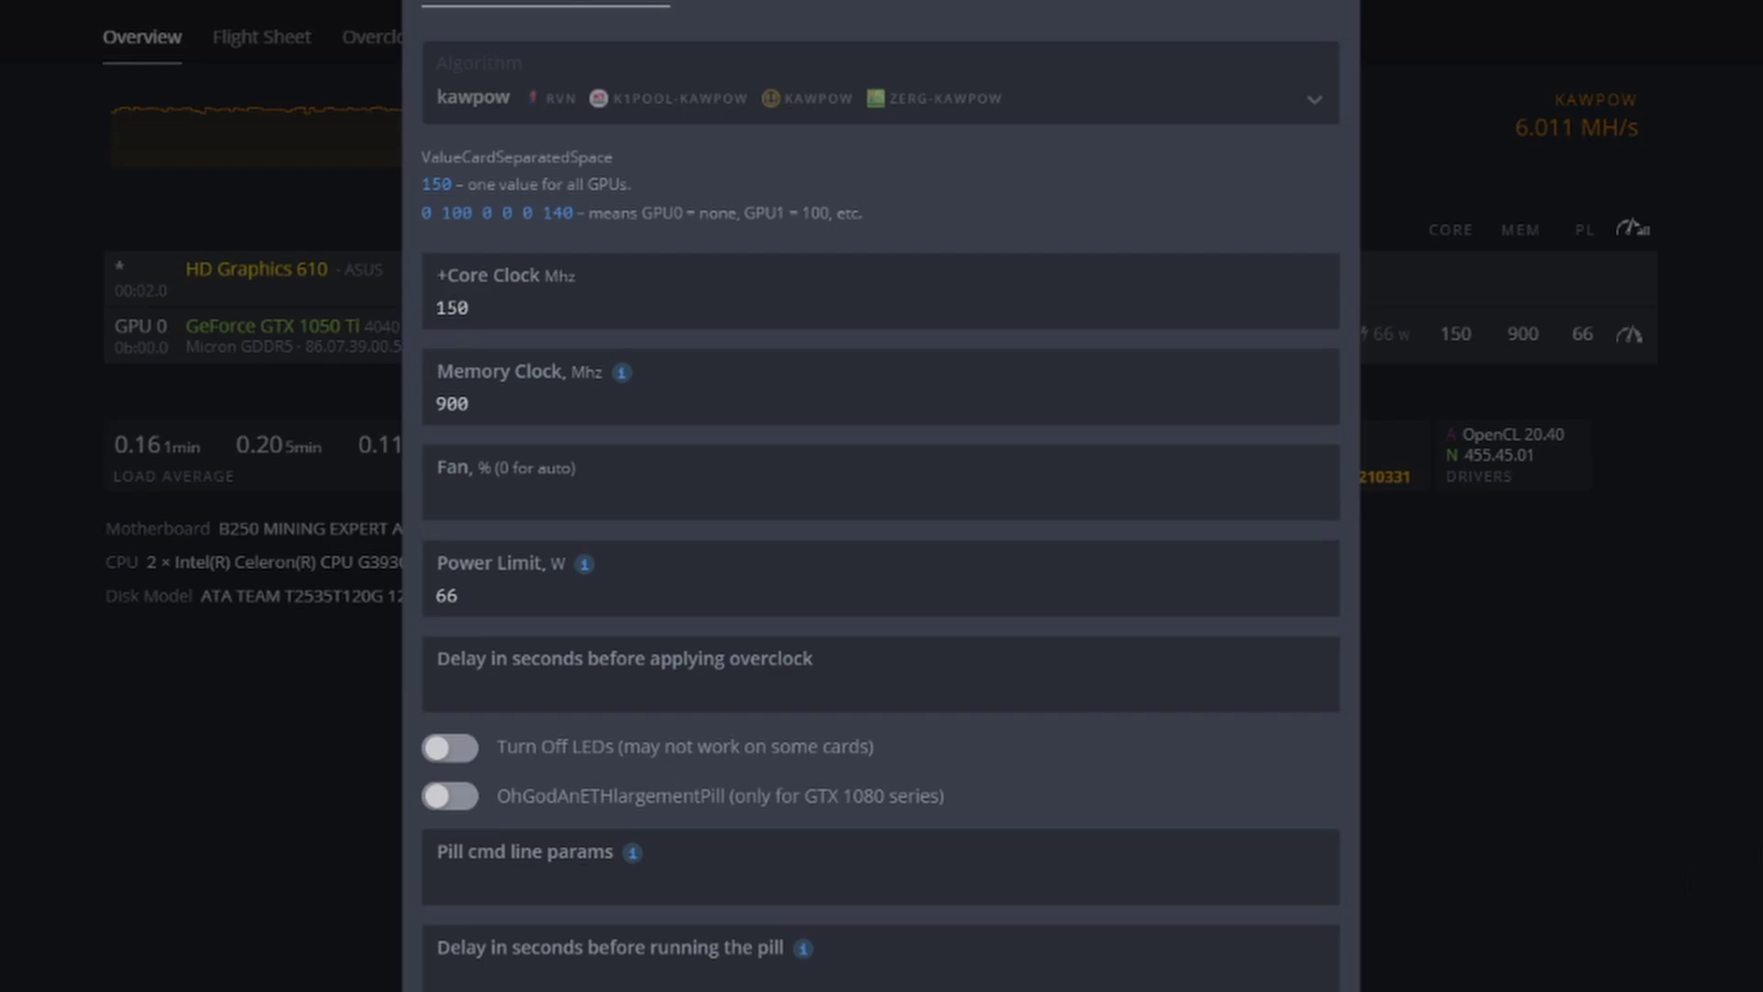
click(1603, 912)
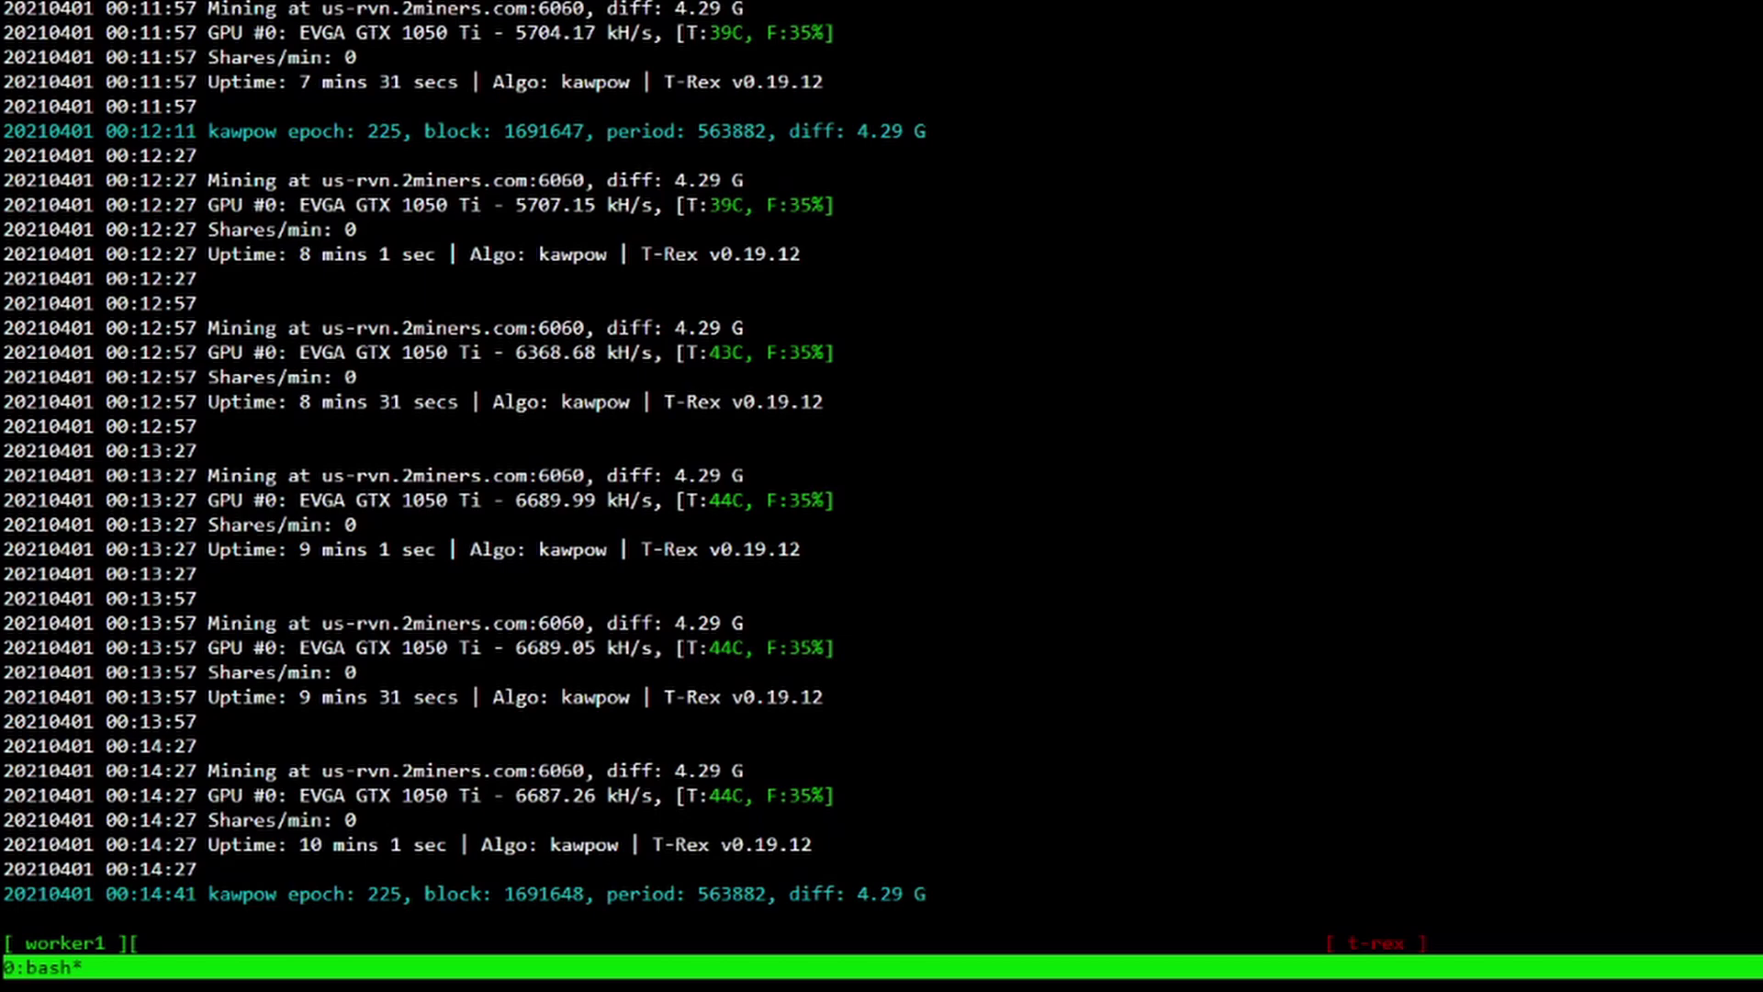
- List the miner screen session's windows to reach the T-Rex log showing about 6689 kH/s on kawpow
key(ctrl+a)
key(w)
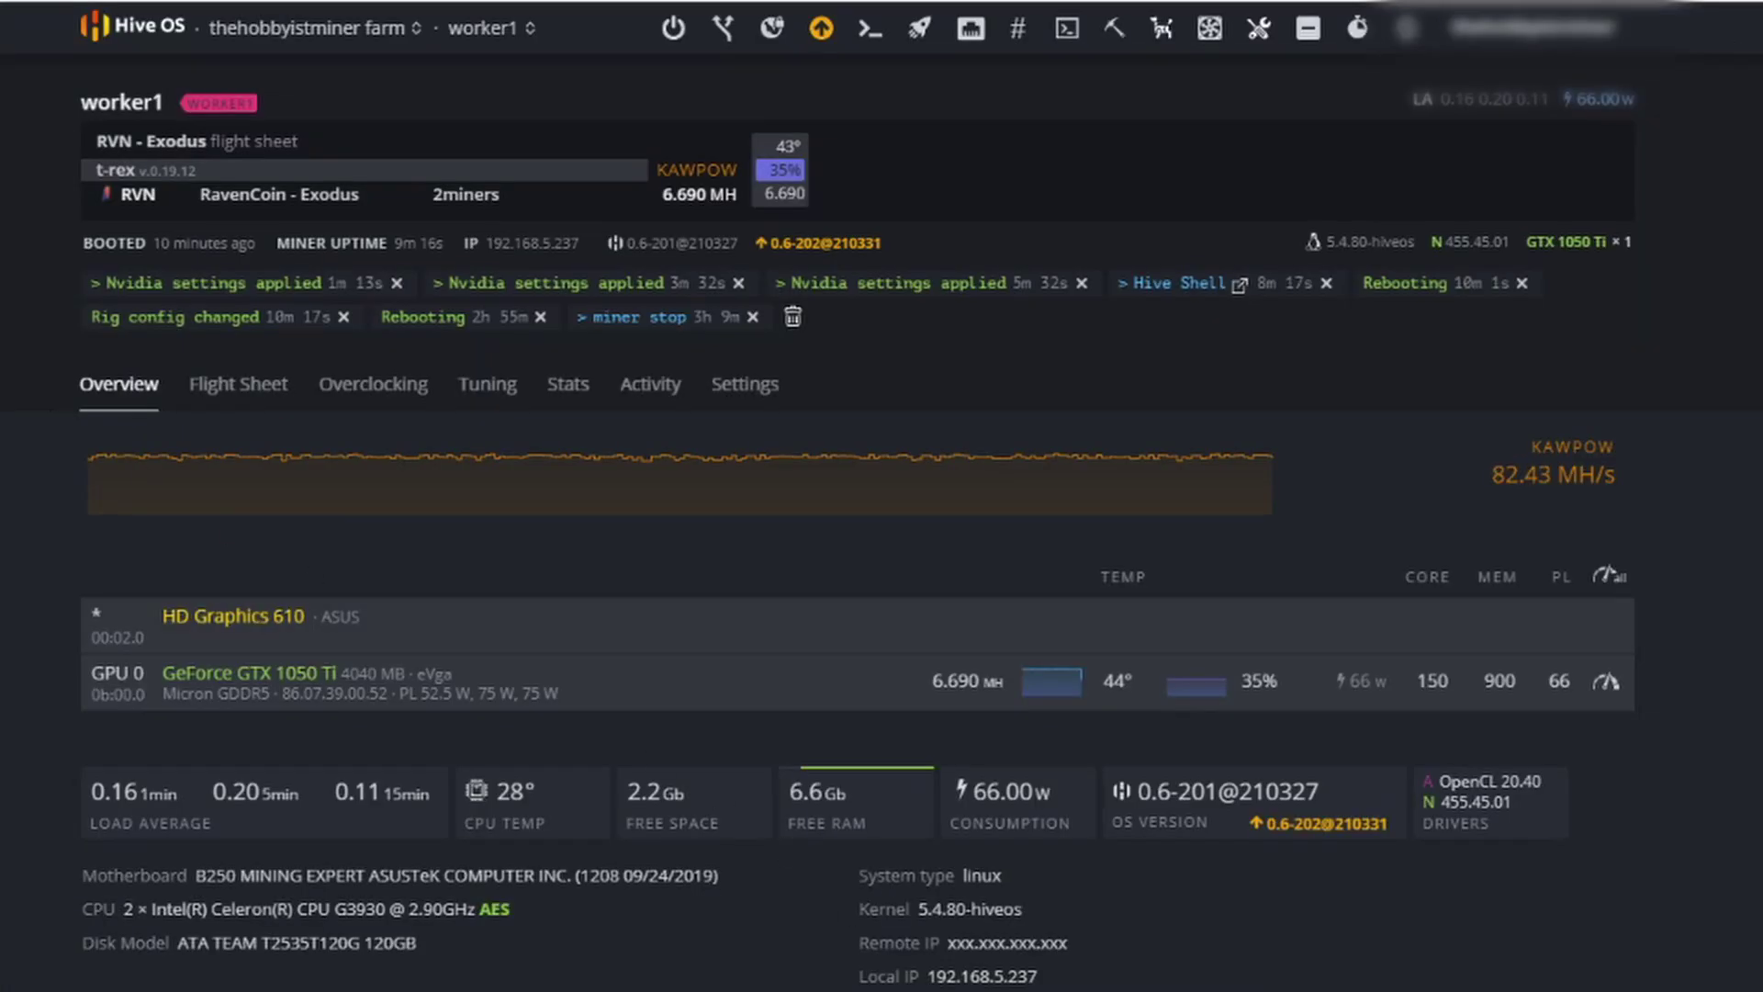